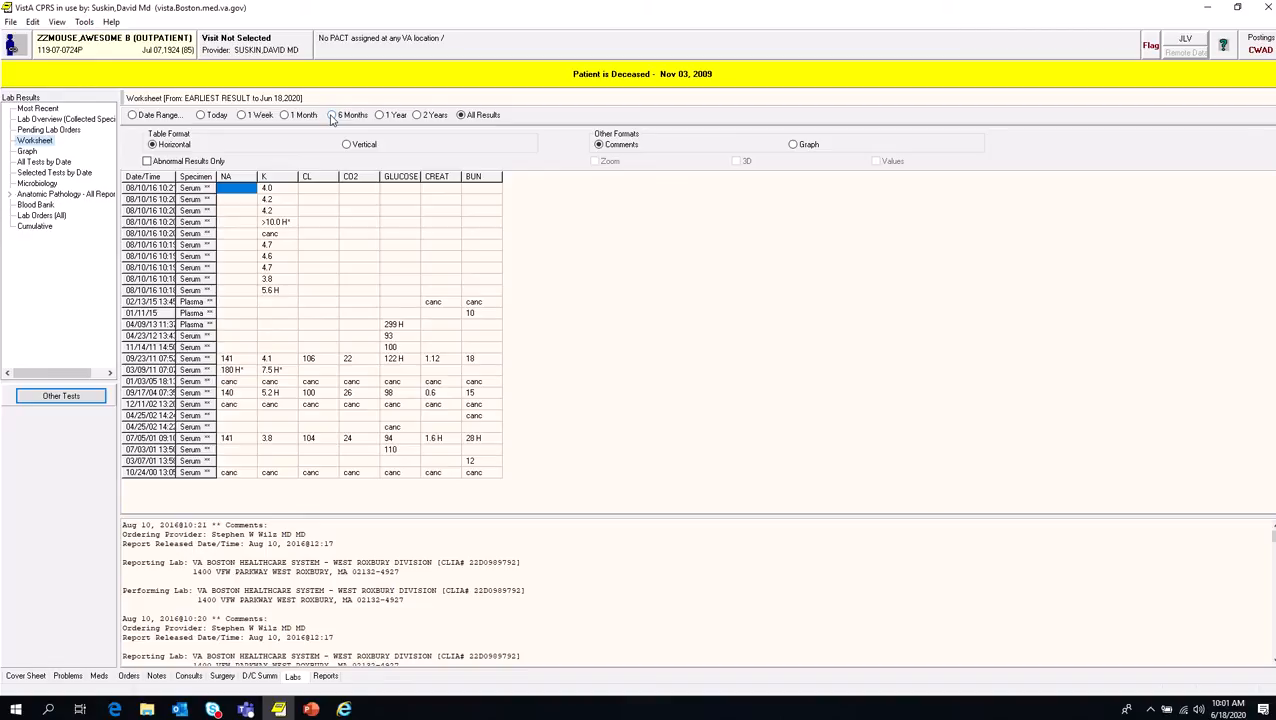
Step: Open the CPRS tool for linking your PIV card to CPRS/VistA and dismiss the message on the page
left_click(86, 22)
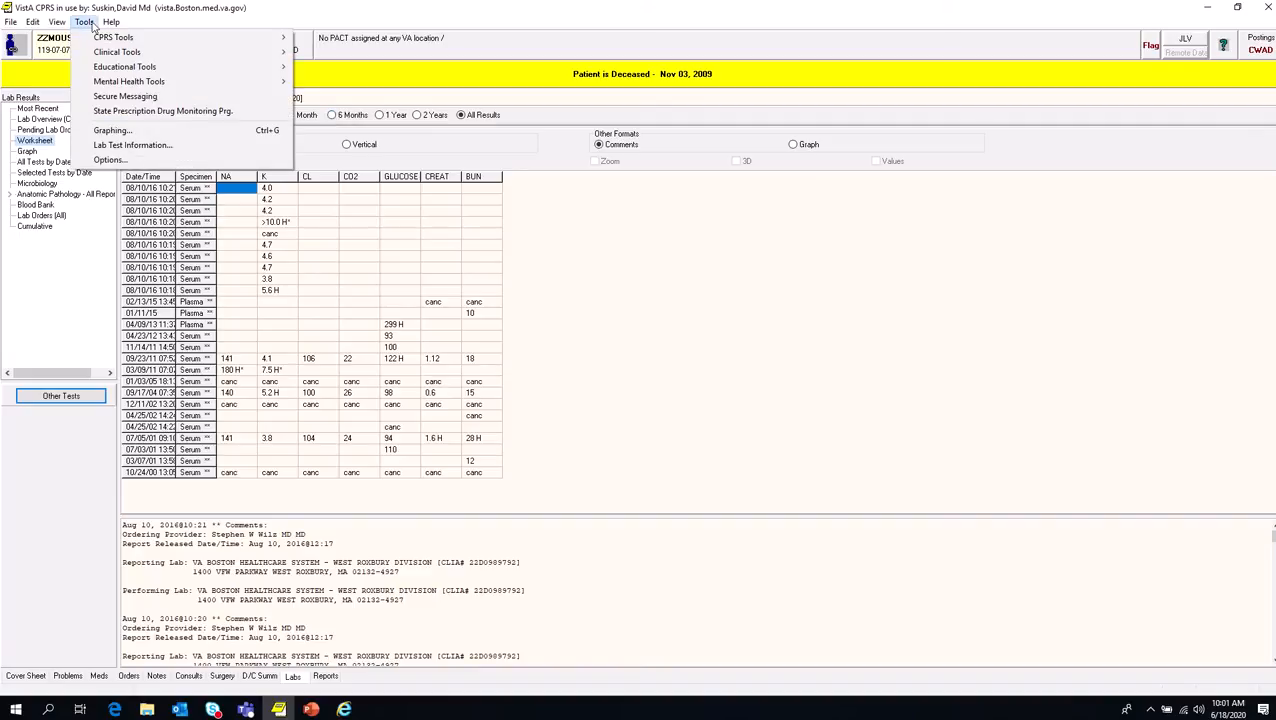
mouse_move(95, 37)
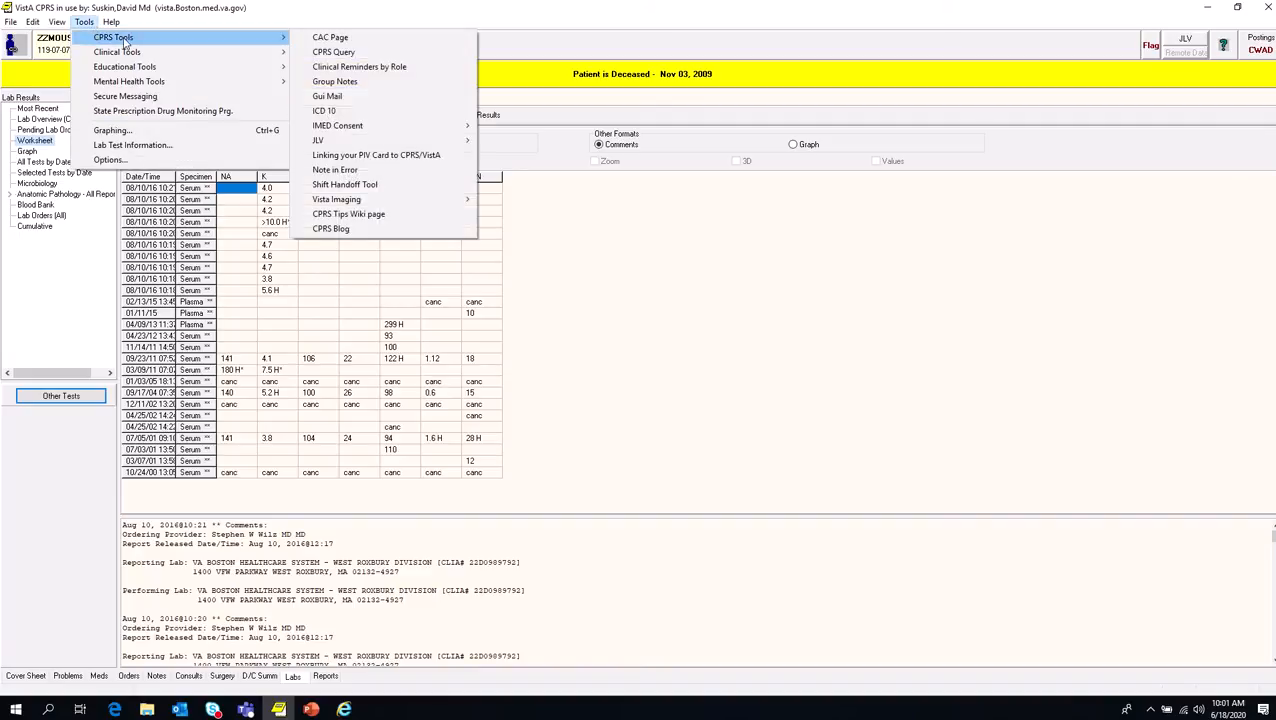
left_click(378, 156)
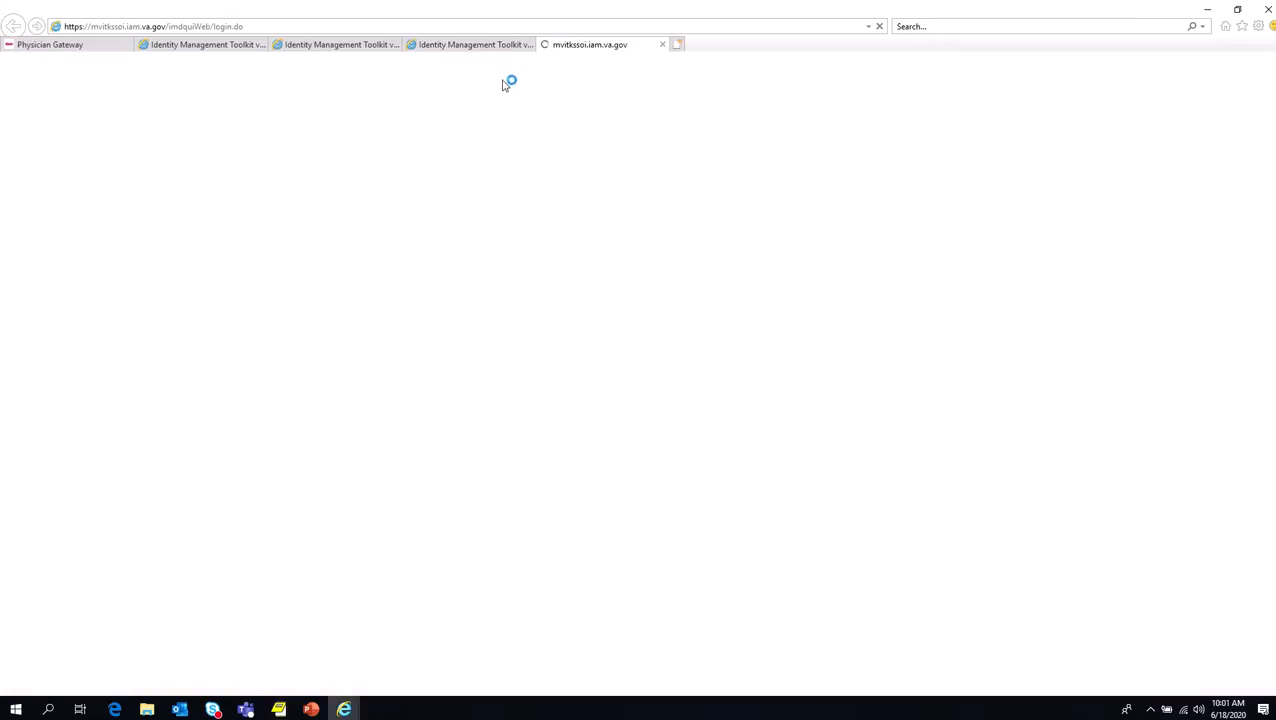
key("Return")
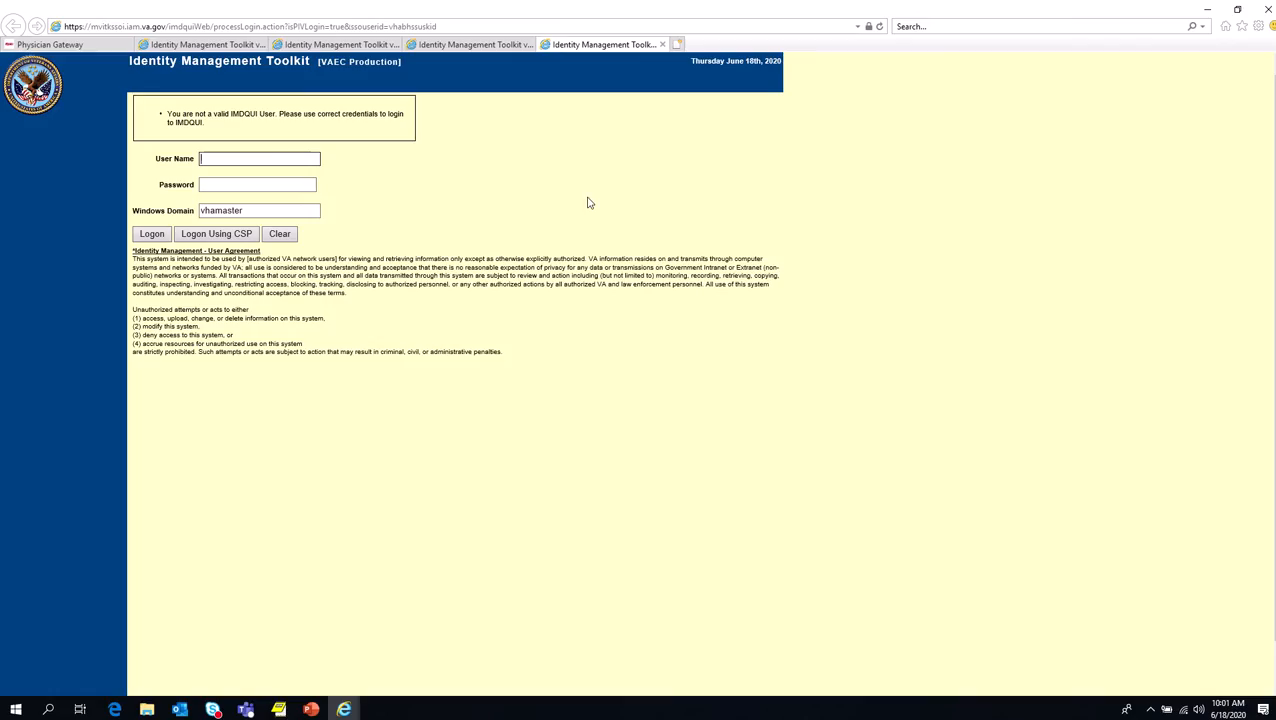
Step: Go to the already signed-in IAM Provisioning Services page and try to open Link VistA User
left_click(492, 46)
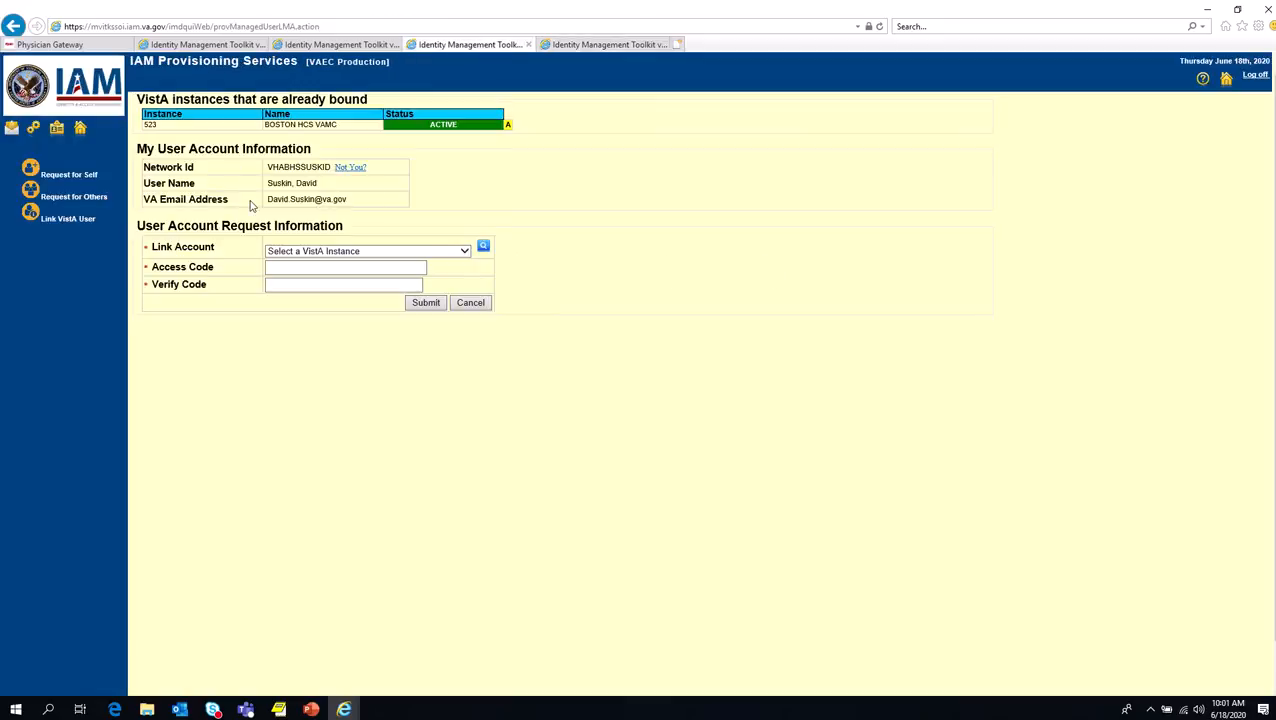
left_click(66, 222)
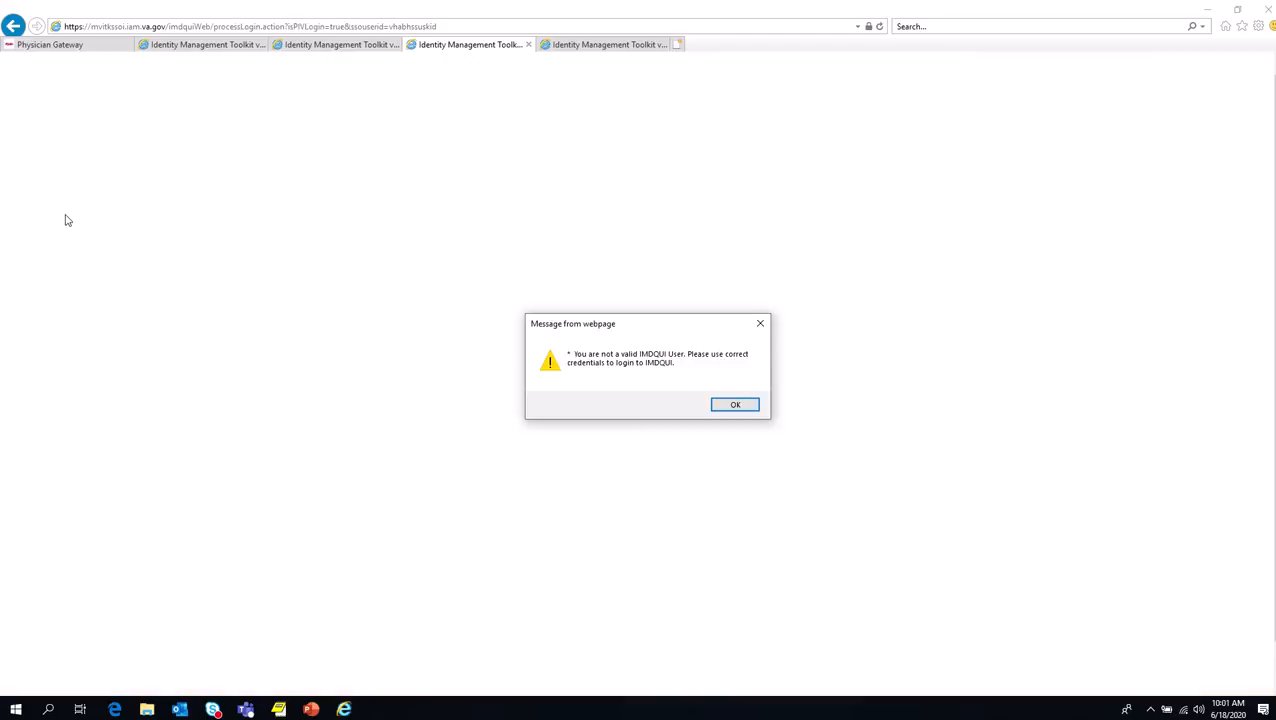
left_click(734, 404)
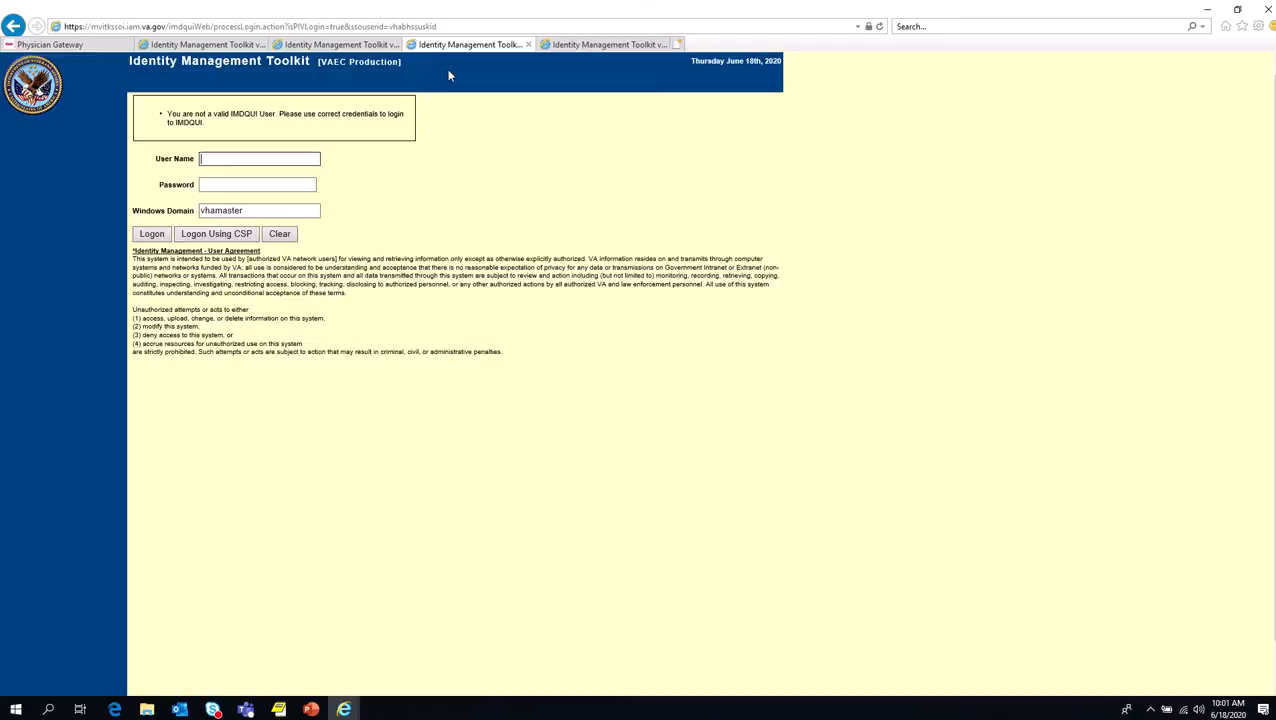
Step: On the other signed-in provisioning page, look through the VistA instances offered for Link Account without selecting one
left_click(360, 46)
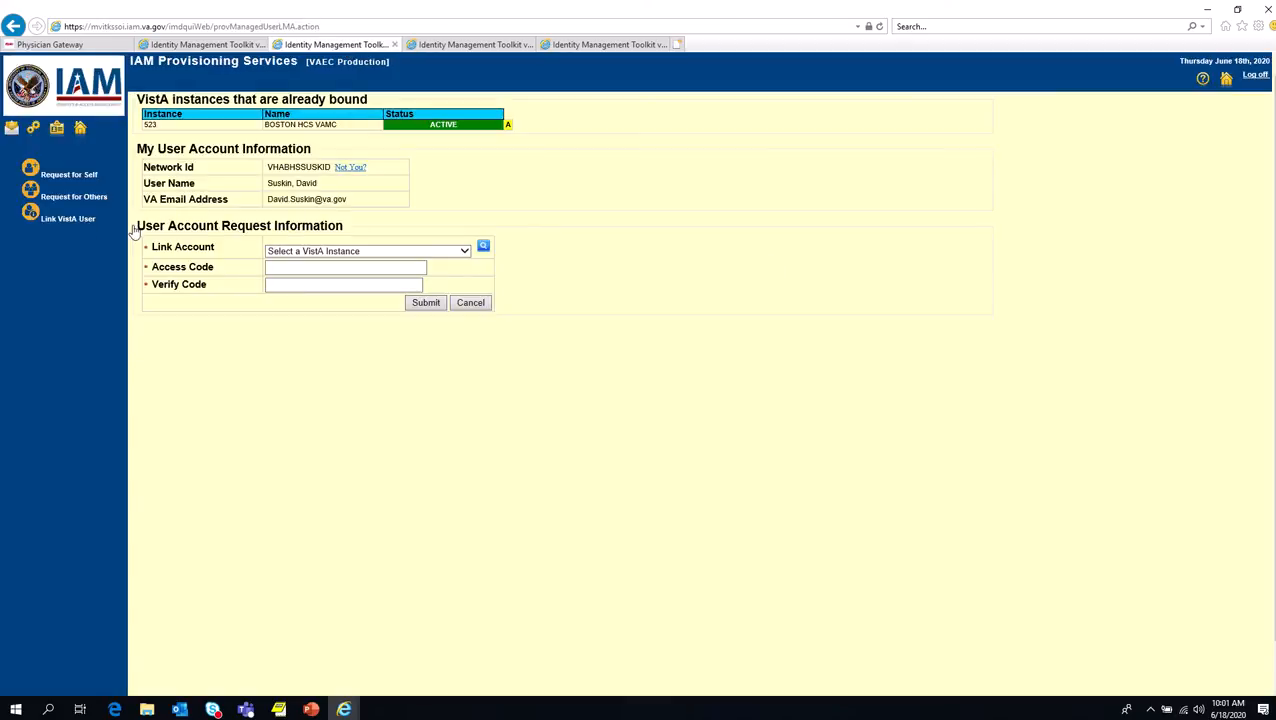
left_click(343, 252)
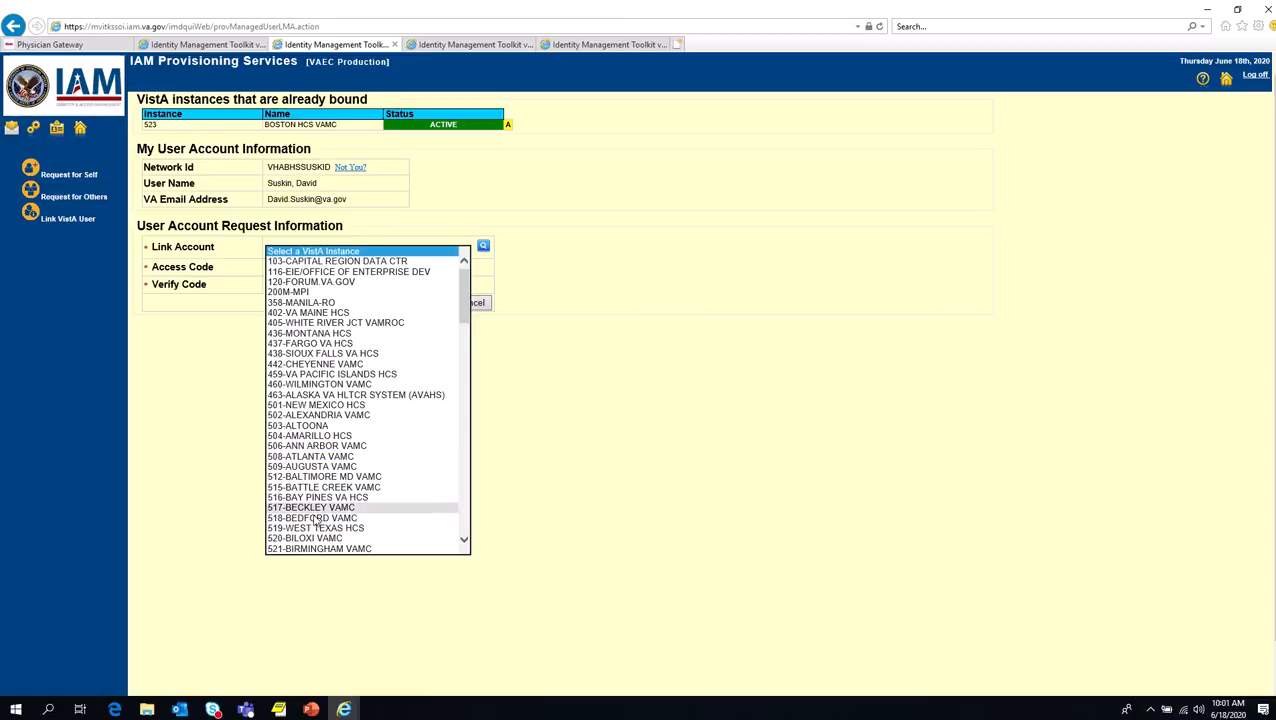
left_click(194, 299)
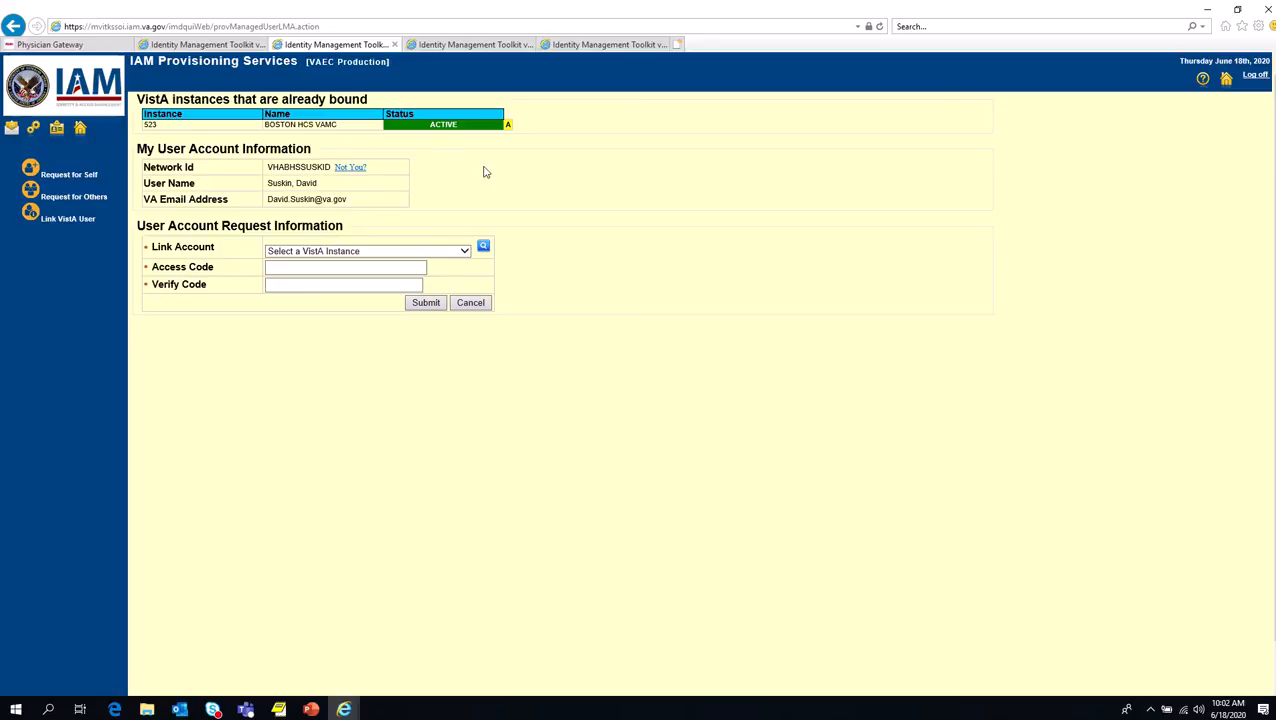
Step: Switch back to CPRS and display the patient's most recent lab results
left_click(285, 710)
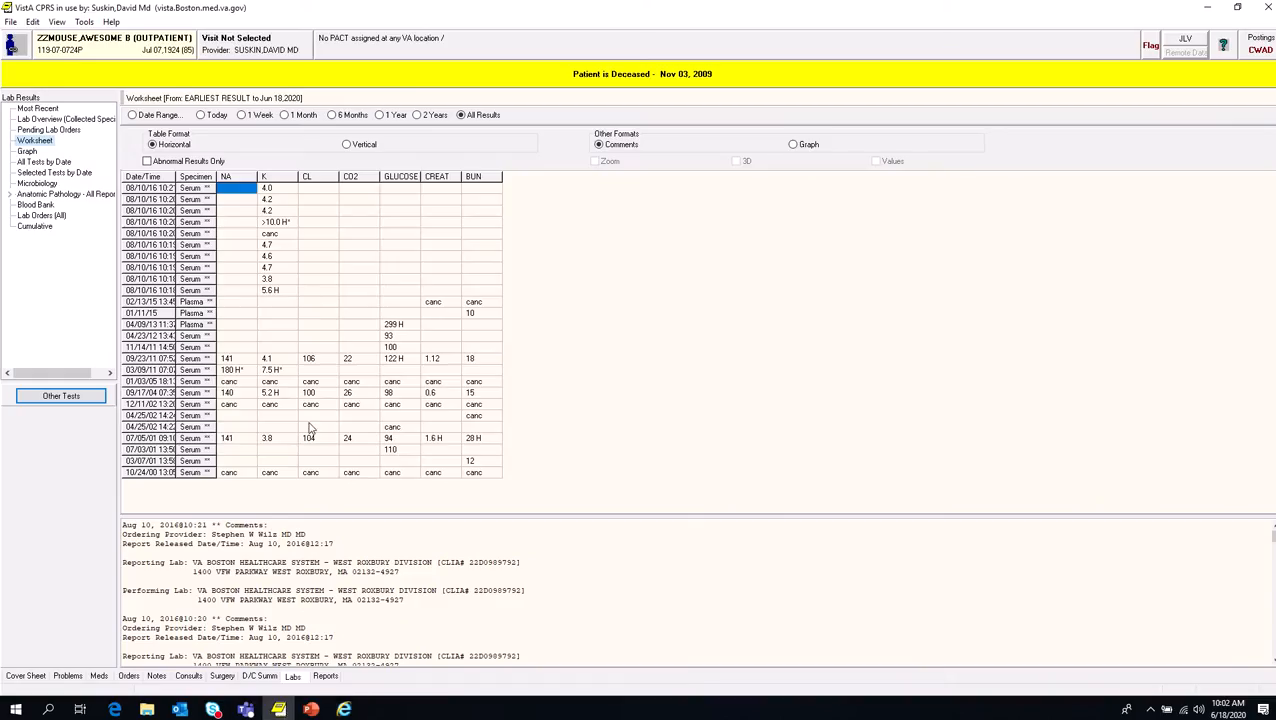
left_click(246, 677)
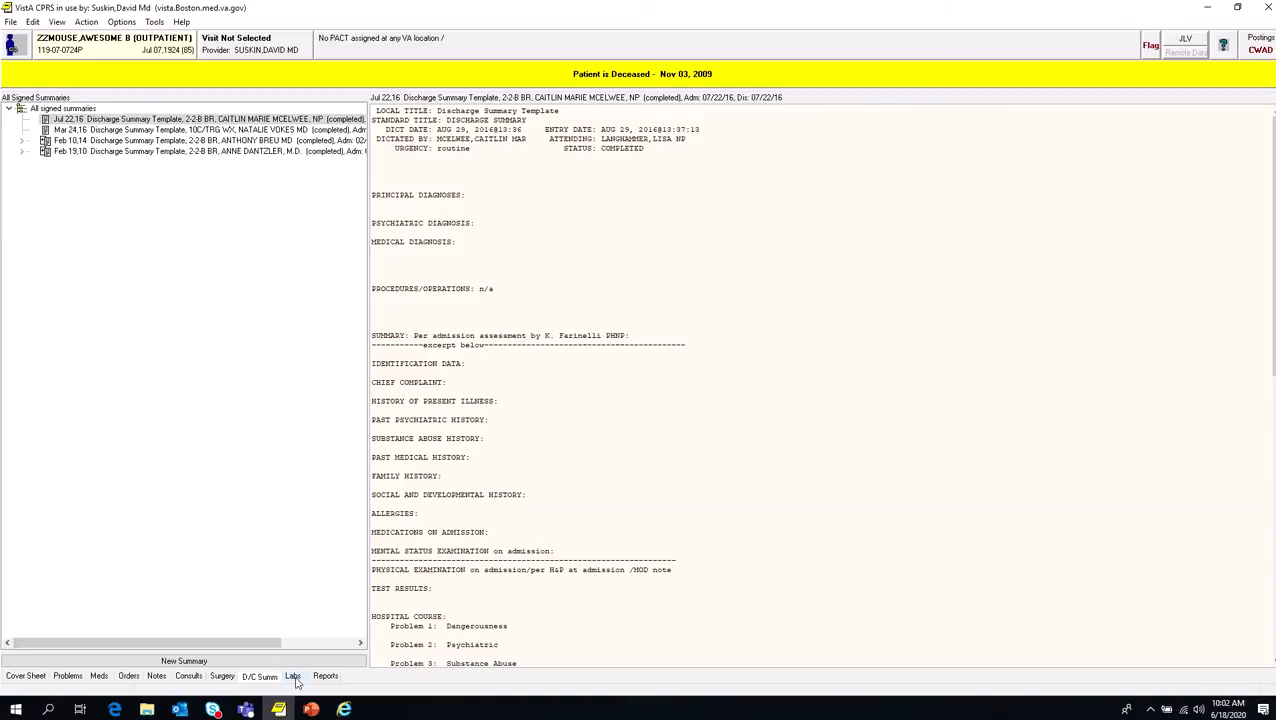
left_click(292, 677)
left_click(42, 109)
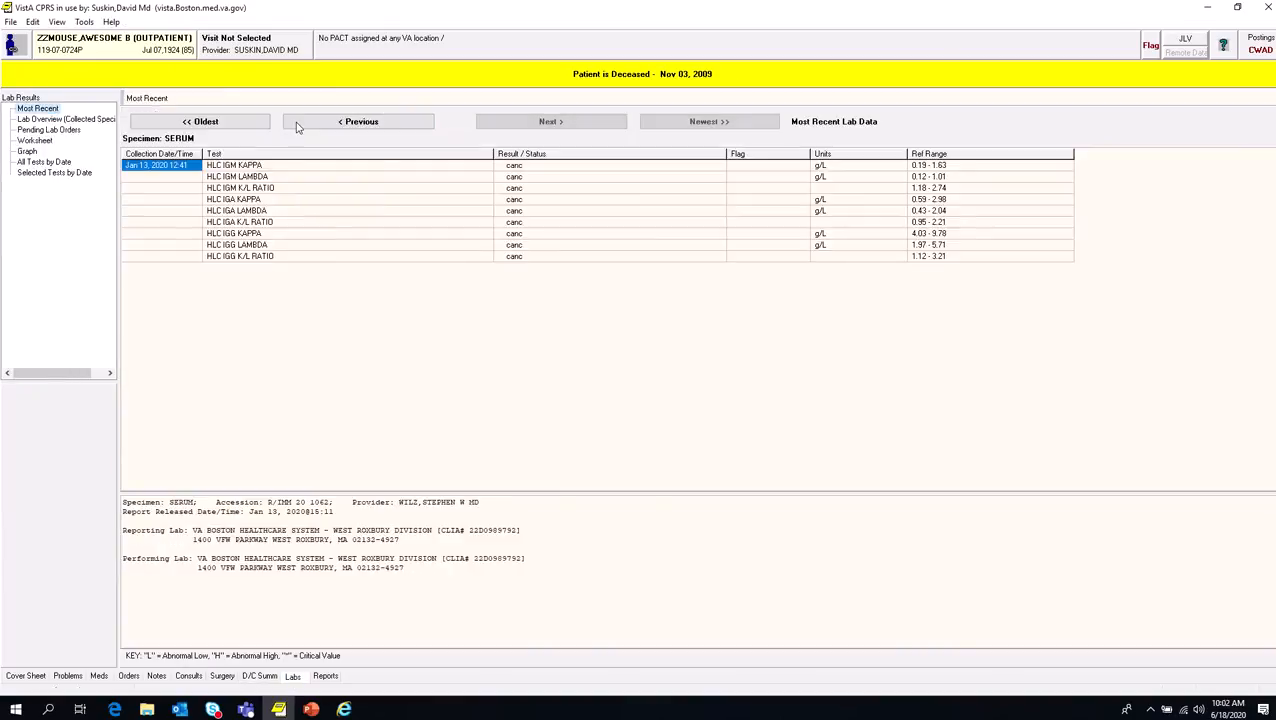
Step: Step back through the patient's previous lab results as far as the Mar 13, 2017 blood specimen
left_click(381, 123)
left_click(383, 124)
left_click(383, 124)
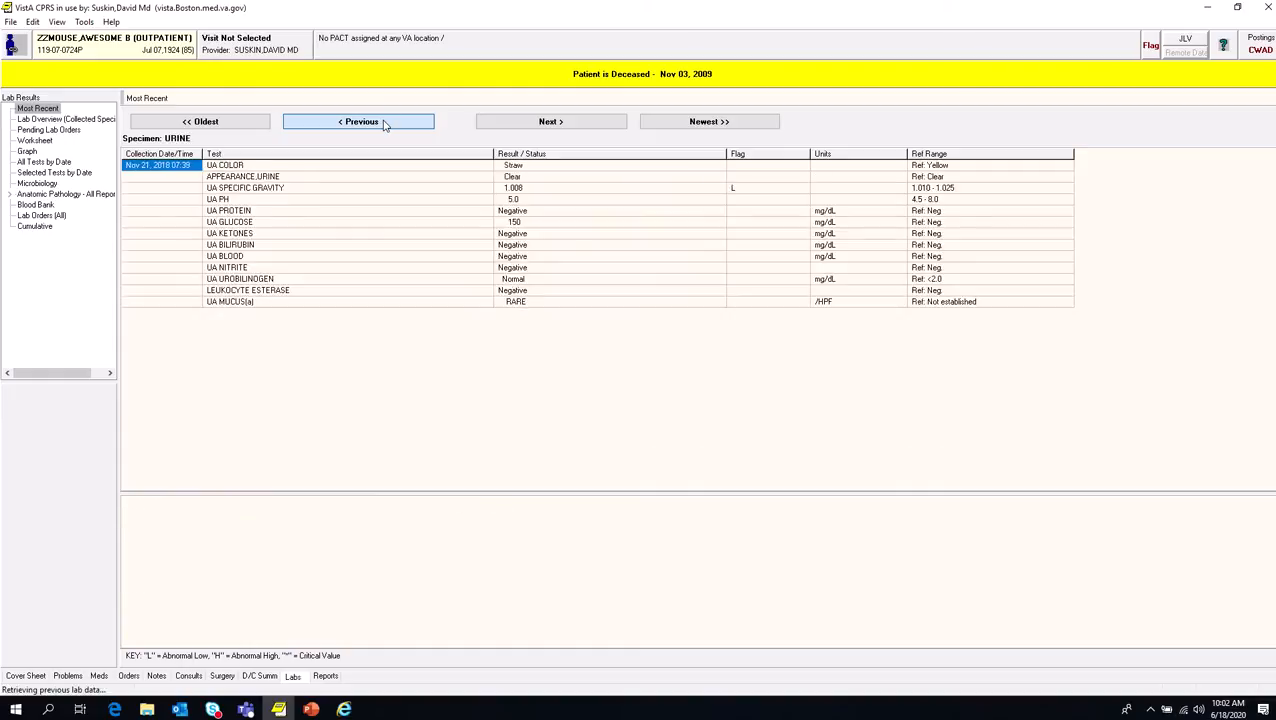
left_click(383, 124)
left_click(383, 124)
left_click(383, 124)
left_click(383, 124)
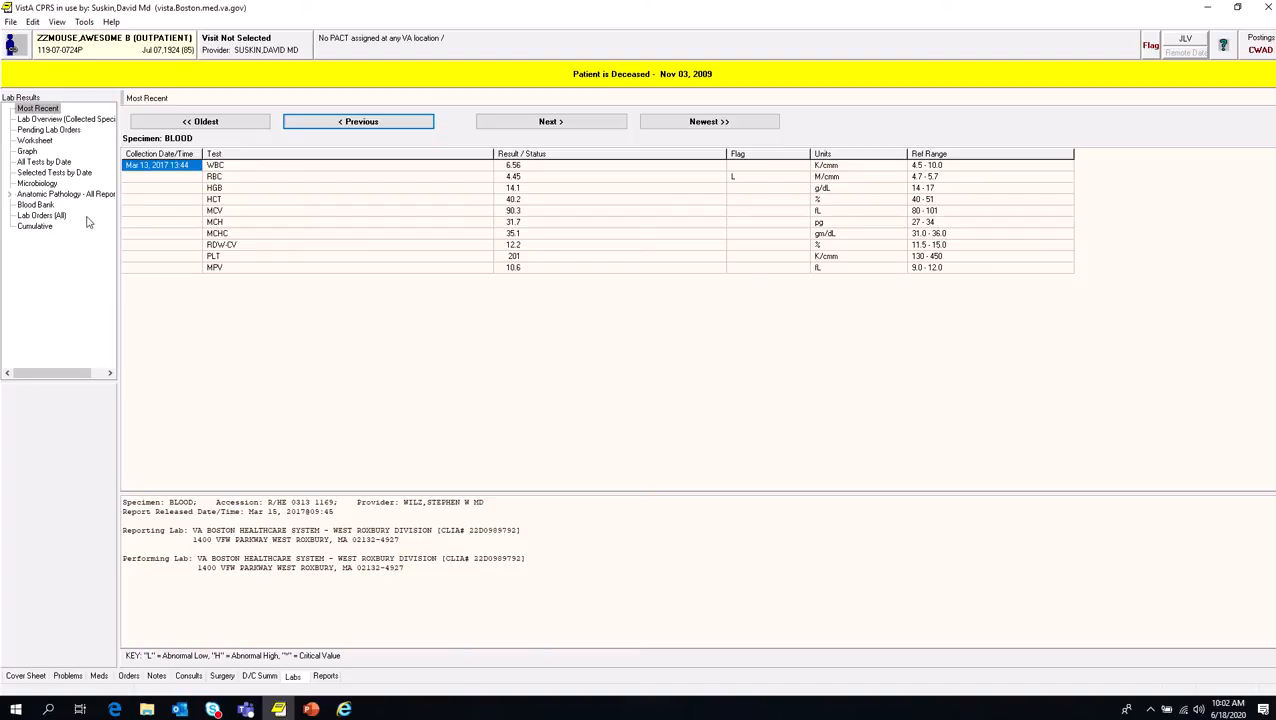
Step: Display a lab worksheet for test group 1 (Na, K, Cl, Co2, Glucose, Creat, Bun)
left_click(45, 142)
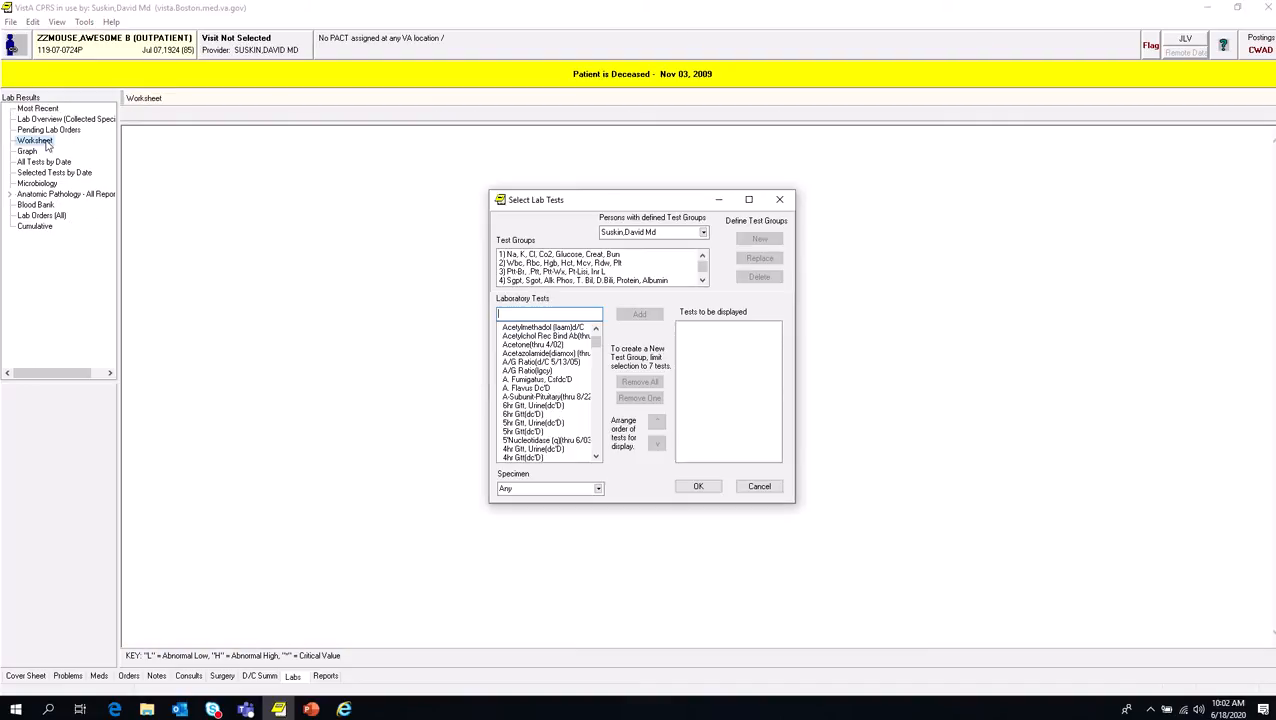
left_click(600, 254)
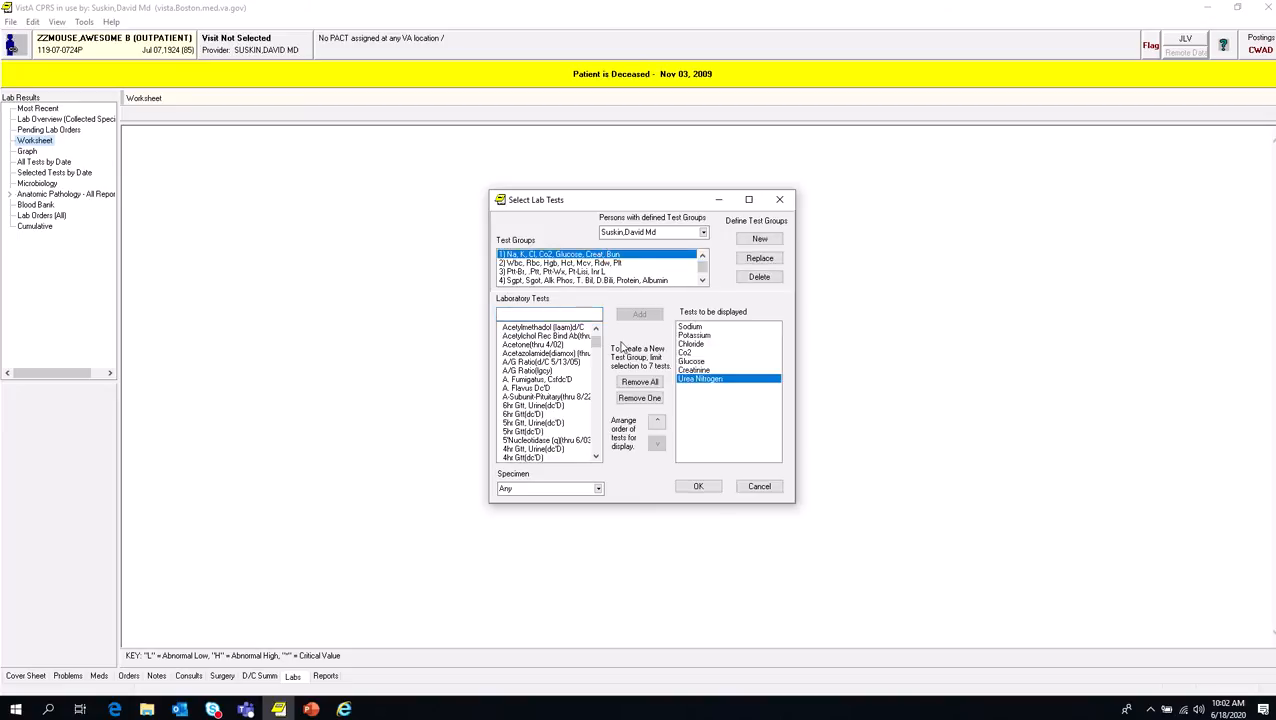
left_click(699, 487)
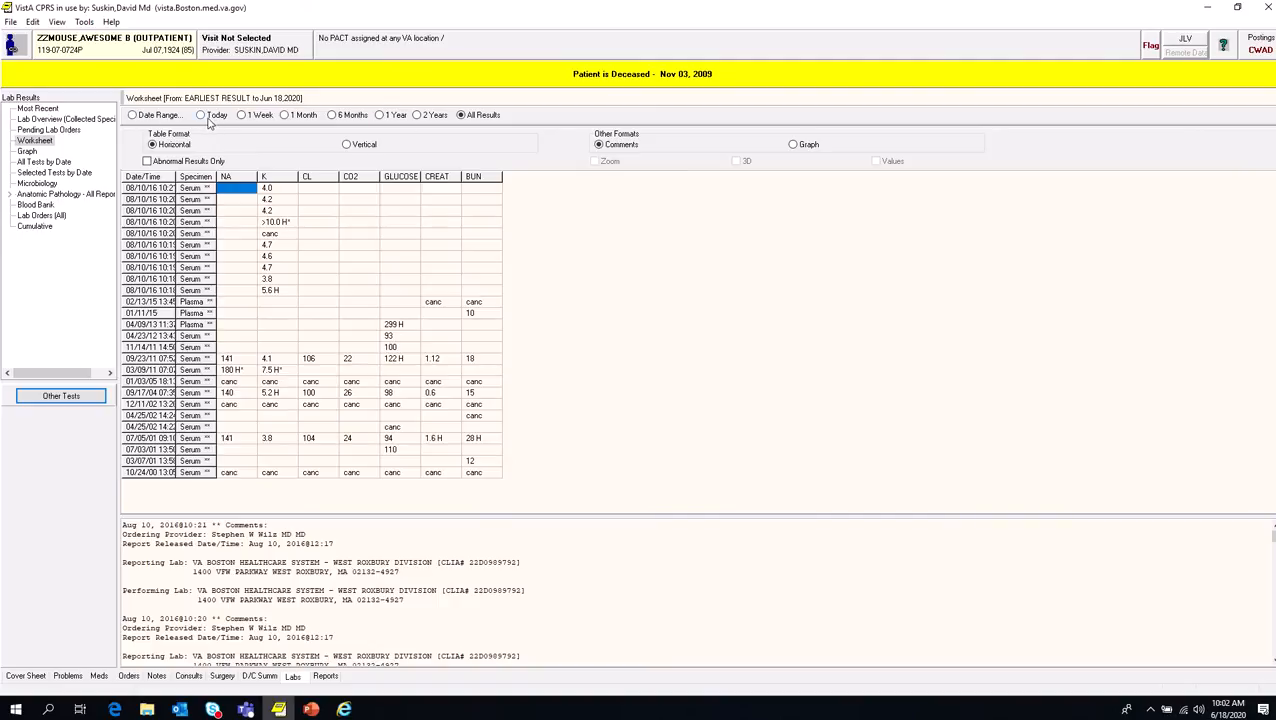
Step: Compare the worksheet over the Today, 2 Years and All Results ranges, ending on All Results
left_click(205, 117)
left_click(418, 116)
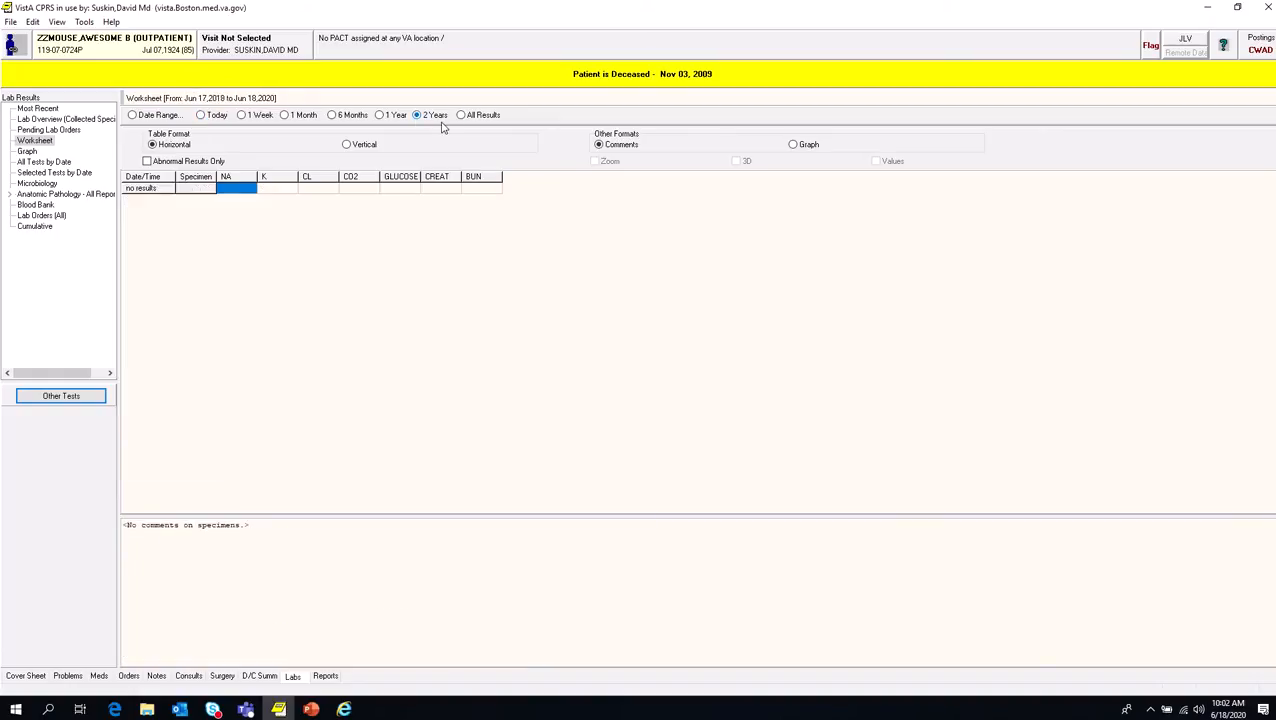
left_click(470, 119)
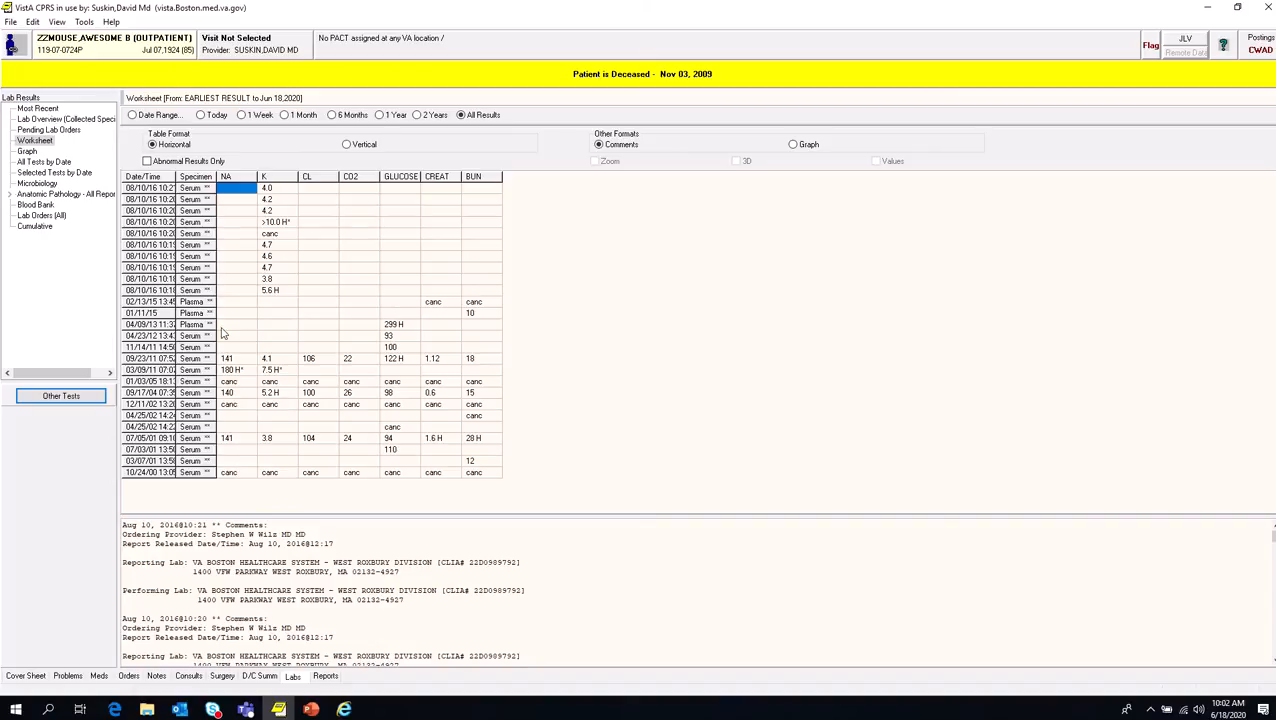
Step: Reopen the worksheet's lab test selection and add the Na and K tests to the tests to be displayed
left_click(45, 146)
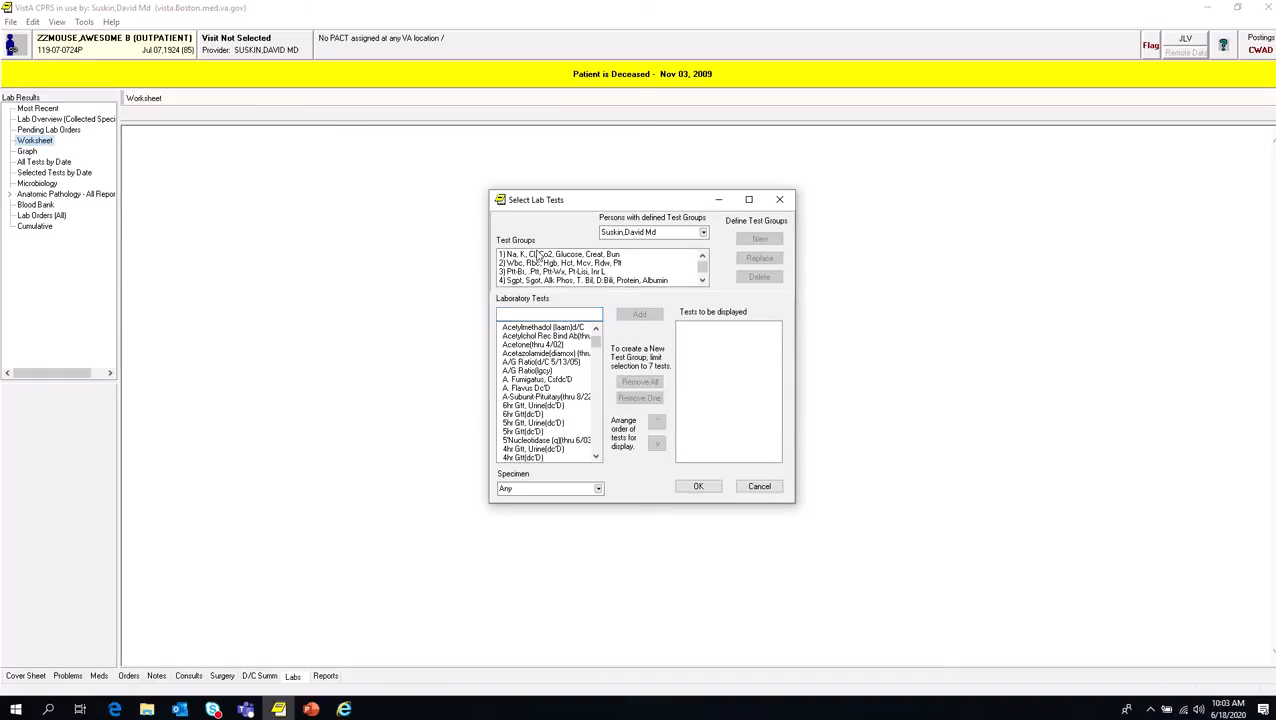
left_click(524, 314)
type("na")
left_click(639, 316)
left_click(560, 314)
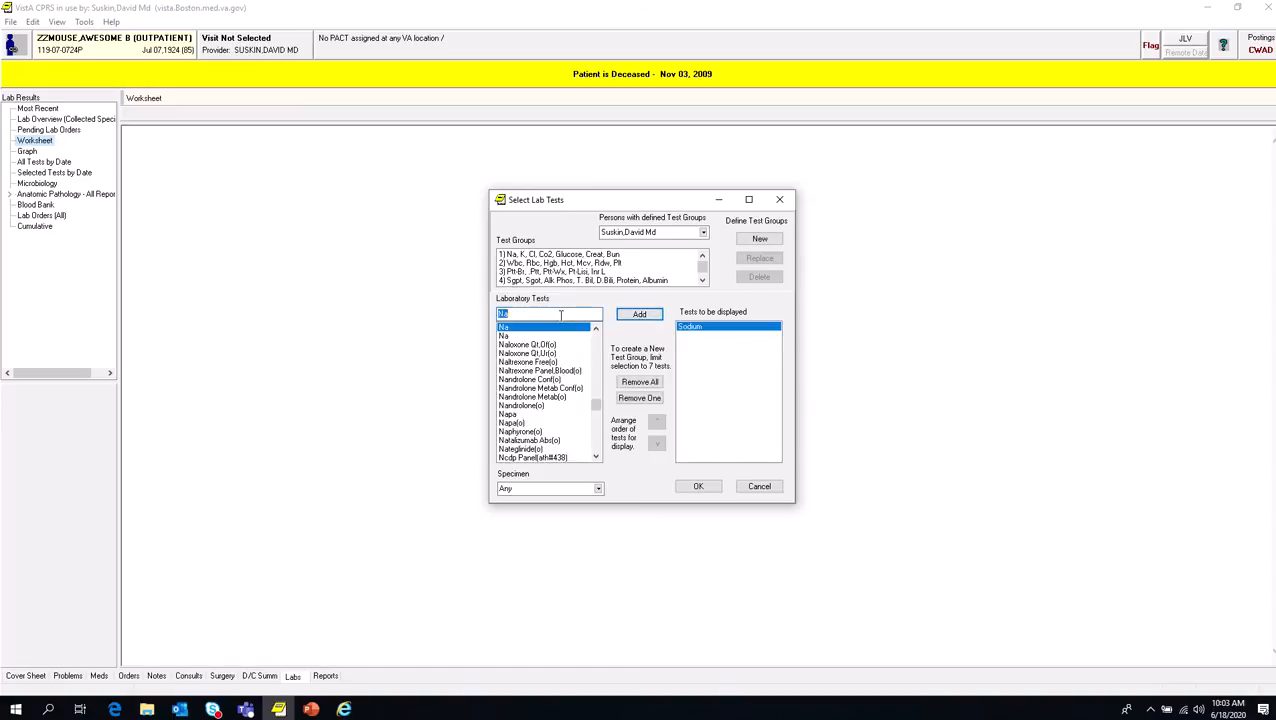
type("k")
left_click(625, 318)
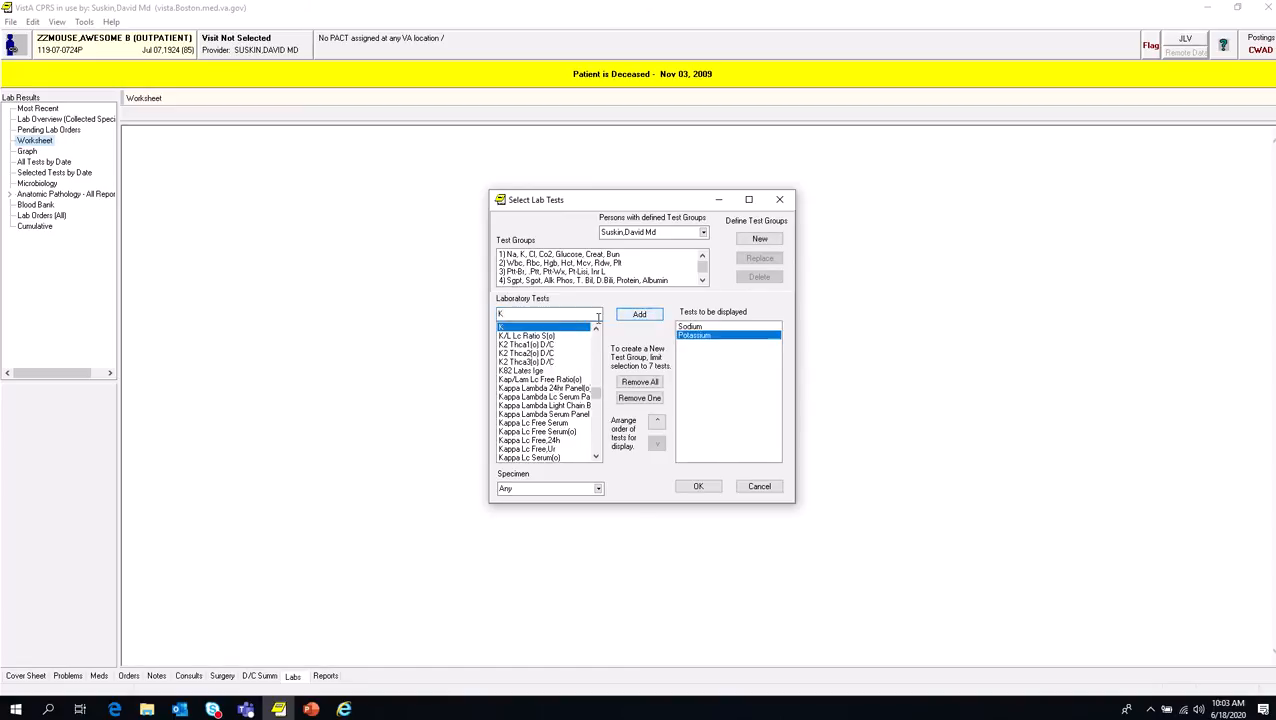
Step: Add the Co2 and Glucose tests to the tests to be displayed
left_click(538, 316)
type("co2")
left_click(648, 318)
left_click(530, 314)
type("gl")
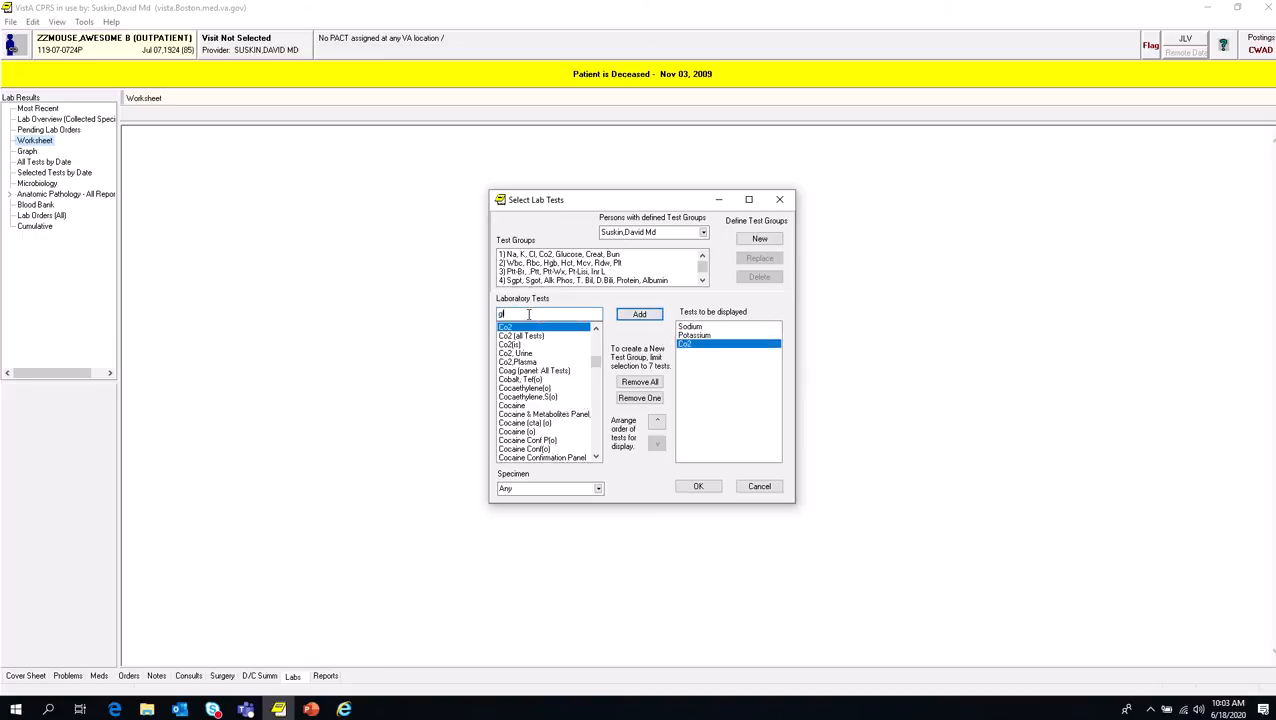
type("ucose")
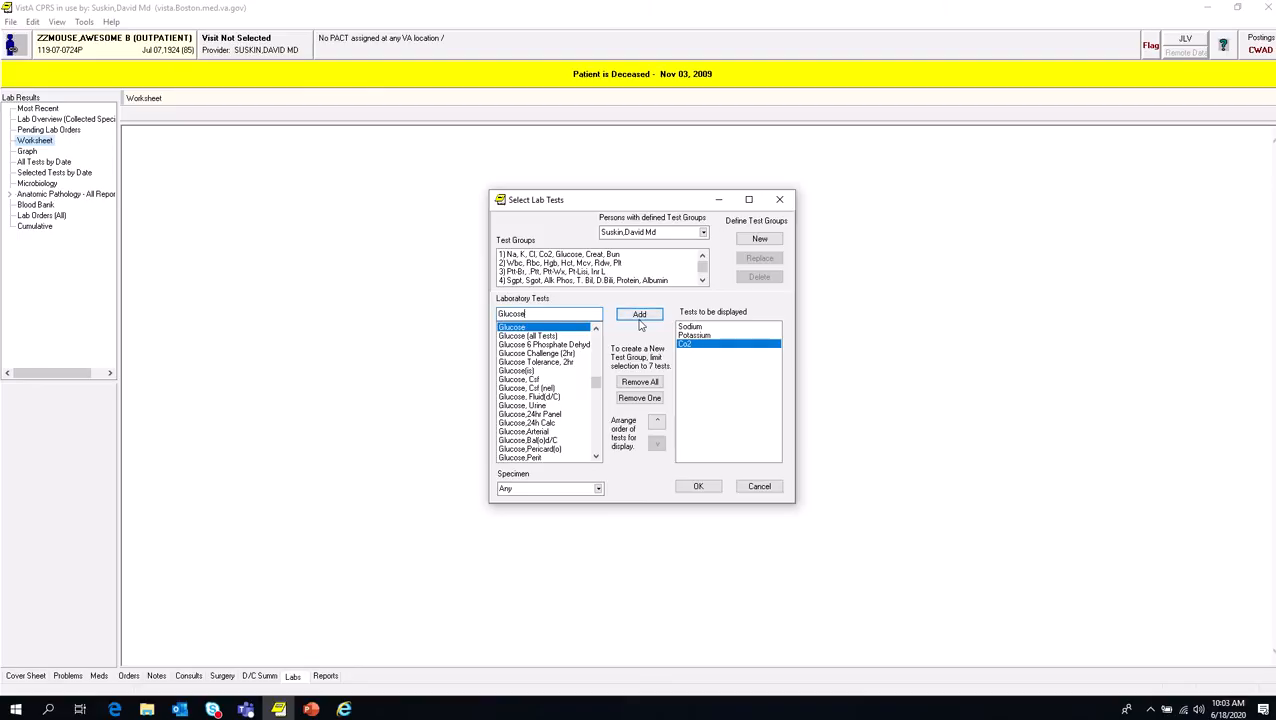
left_click(636, 316)
Step: Add the Creat and Bun tests to the tests to be displayed
left_click(567, 315)
type("crea")
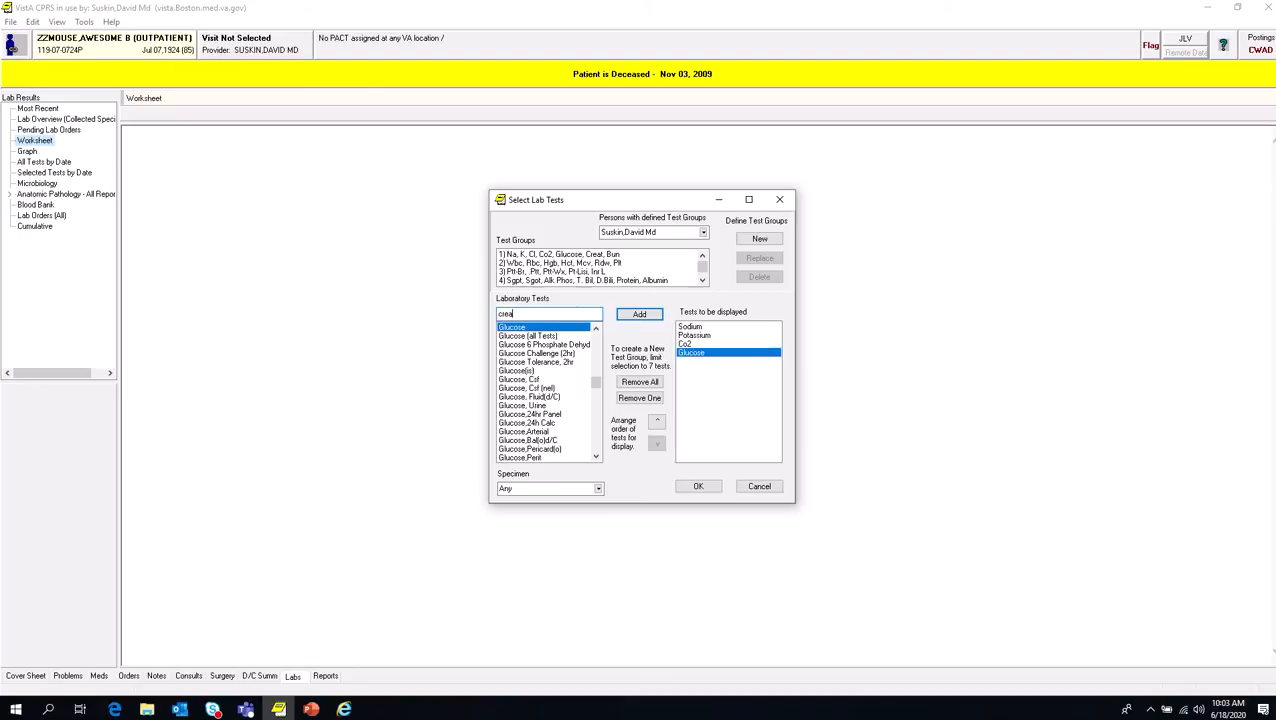
type("t")
left_click(639, 316)
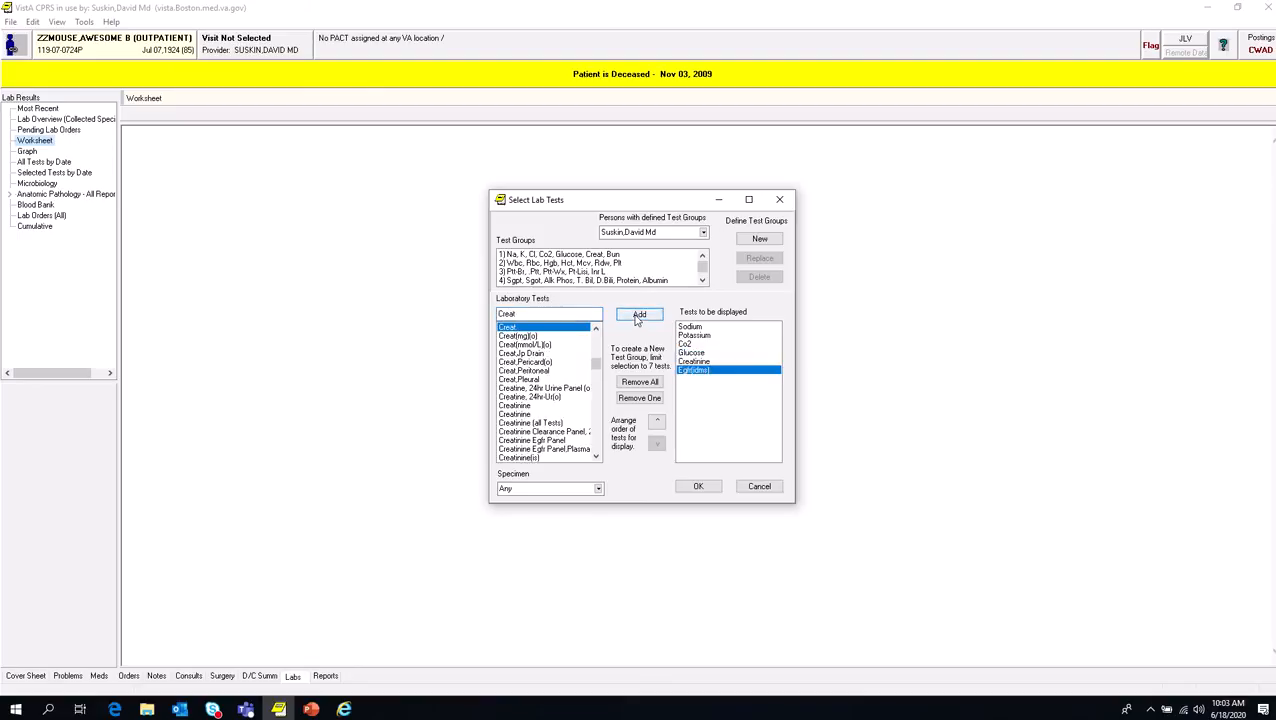
left_click(565, 315)
type("bun")
left_click(626, 316)
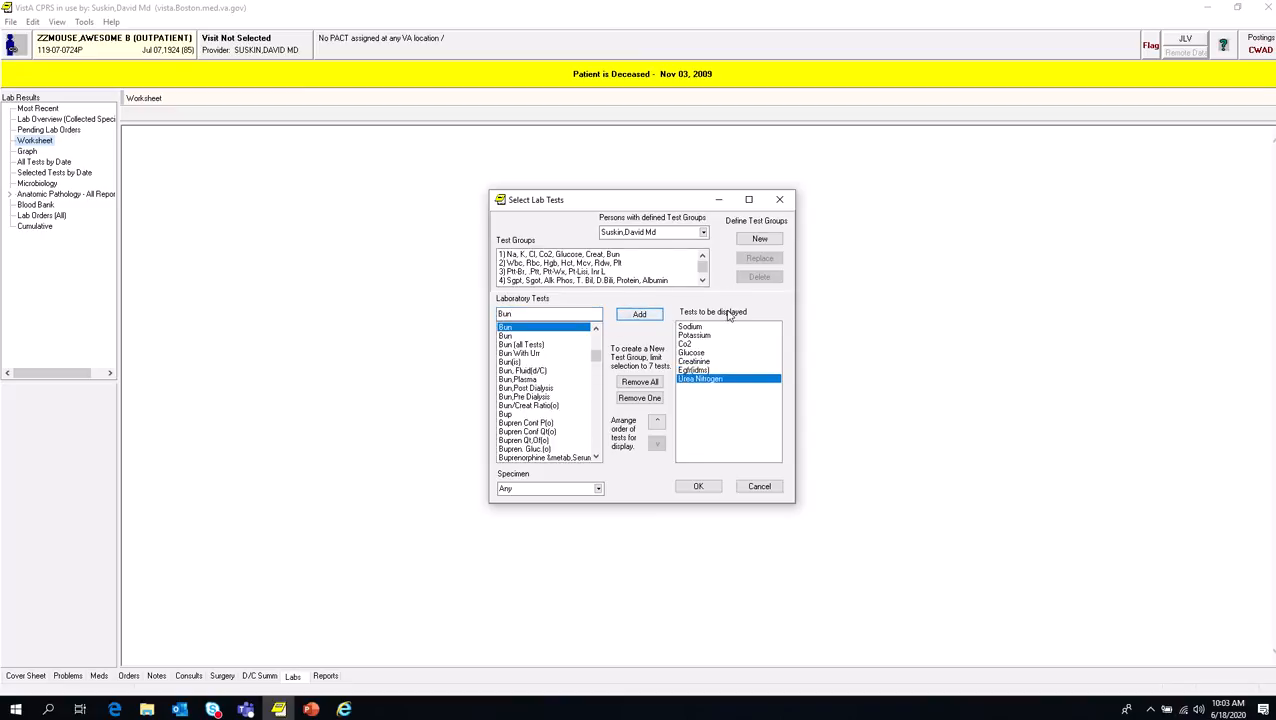
Step: Request a new test group from the listed tests, but decline the confirmation to create it
left_click(759, 239)
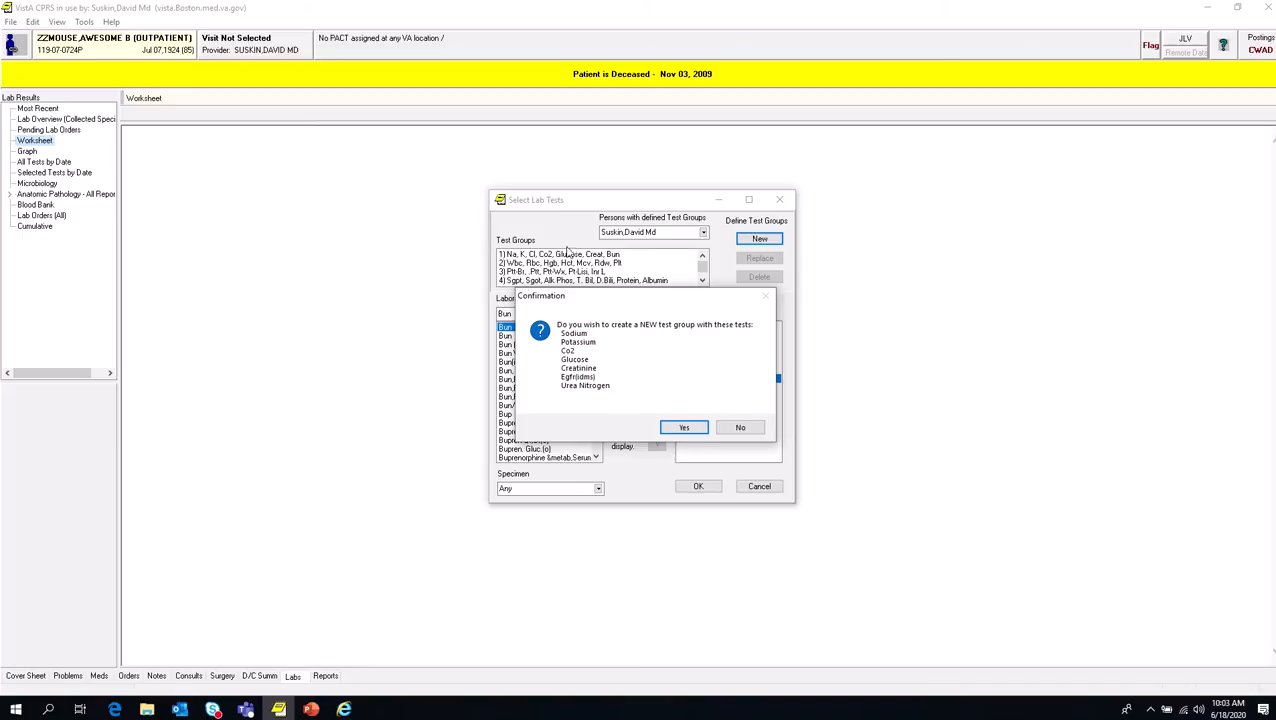
left_click(737, 431)
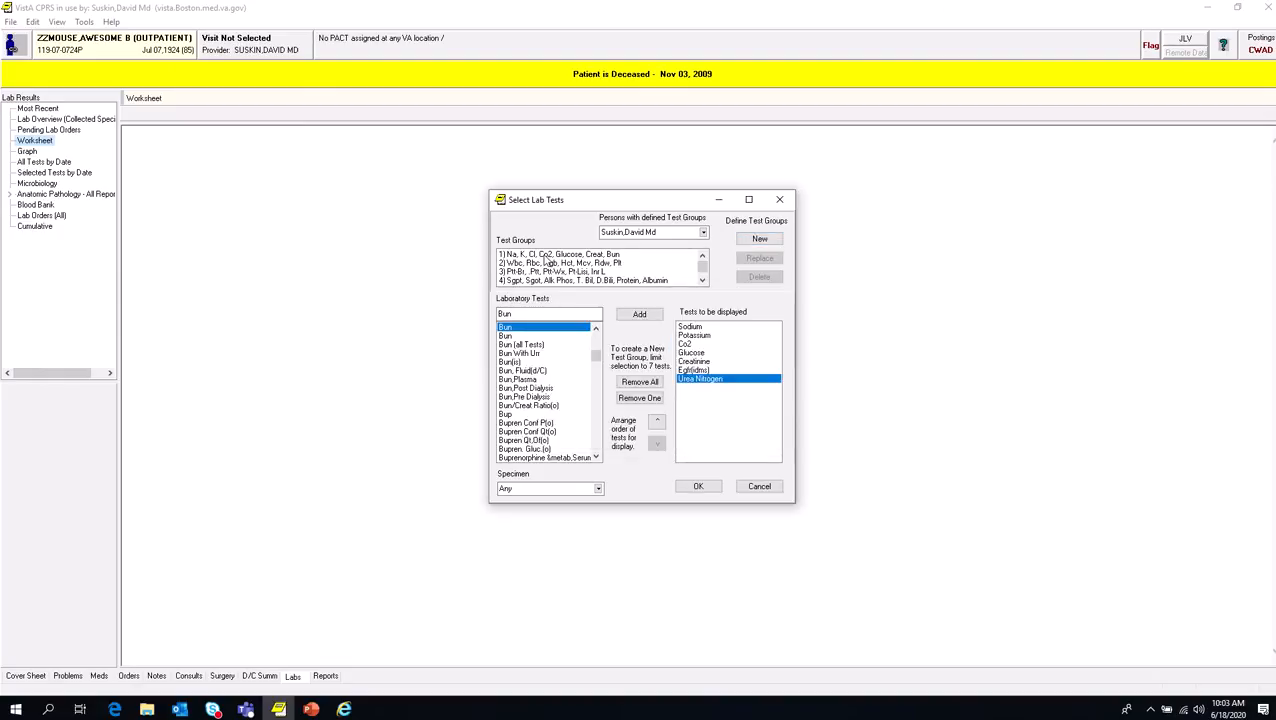
Step: Add test groups 1 through 4, from the Na/K electrolyte group to the Sgpt/Sgot liver group, to the tests to be displayed
left_click(546, 257)
left_click(594, 264)
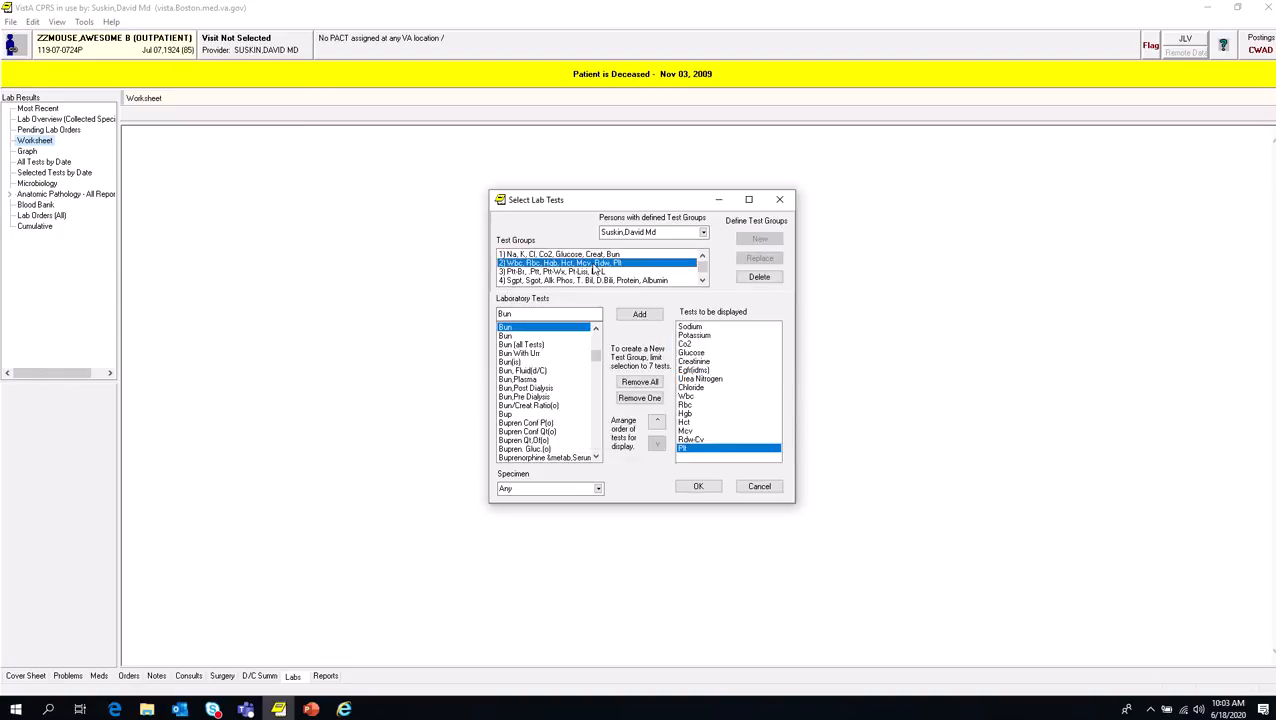
left_click(592, 272)
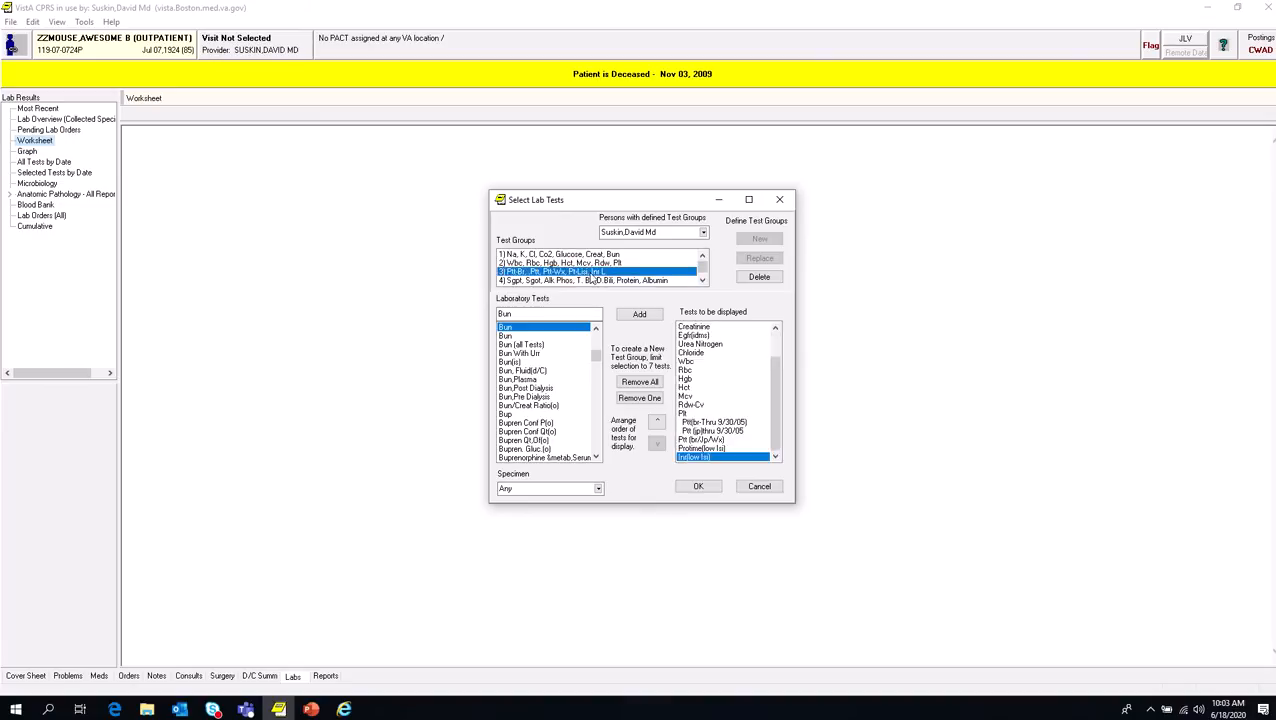
left_click(593, 281)
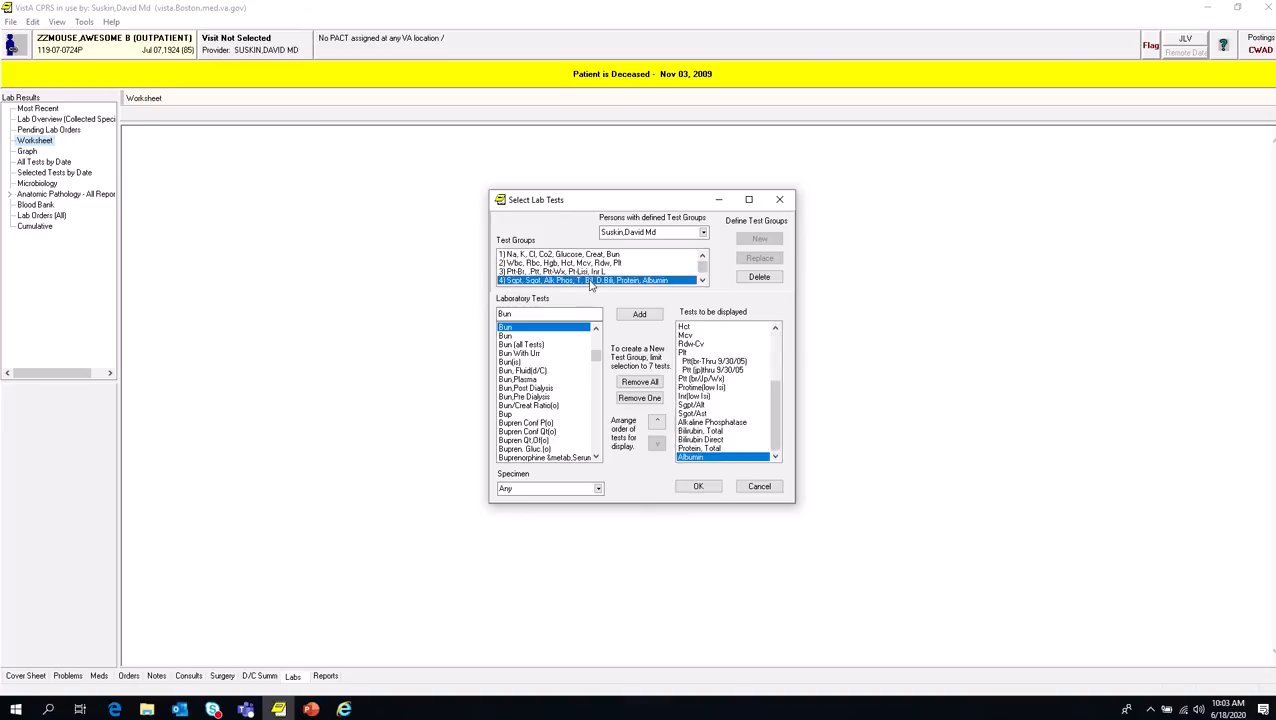
Step: Add test groups 5 (Ca, Mg, Po4), 6 (Cpk, Ck-Mb, Trop I) and 7 (Vit B12, Fol, Fe) to the tests to be displayed
left_click(704, 281)
left_click(704, 281)
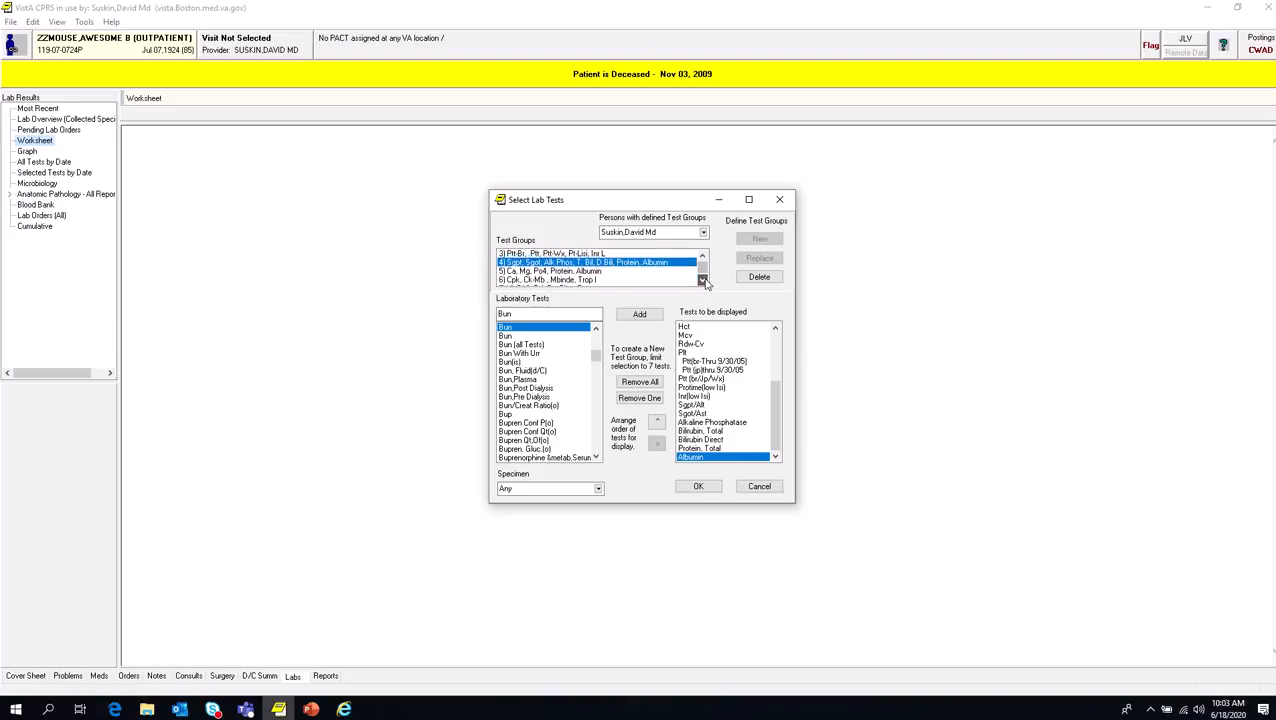
left_click(704, 281)
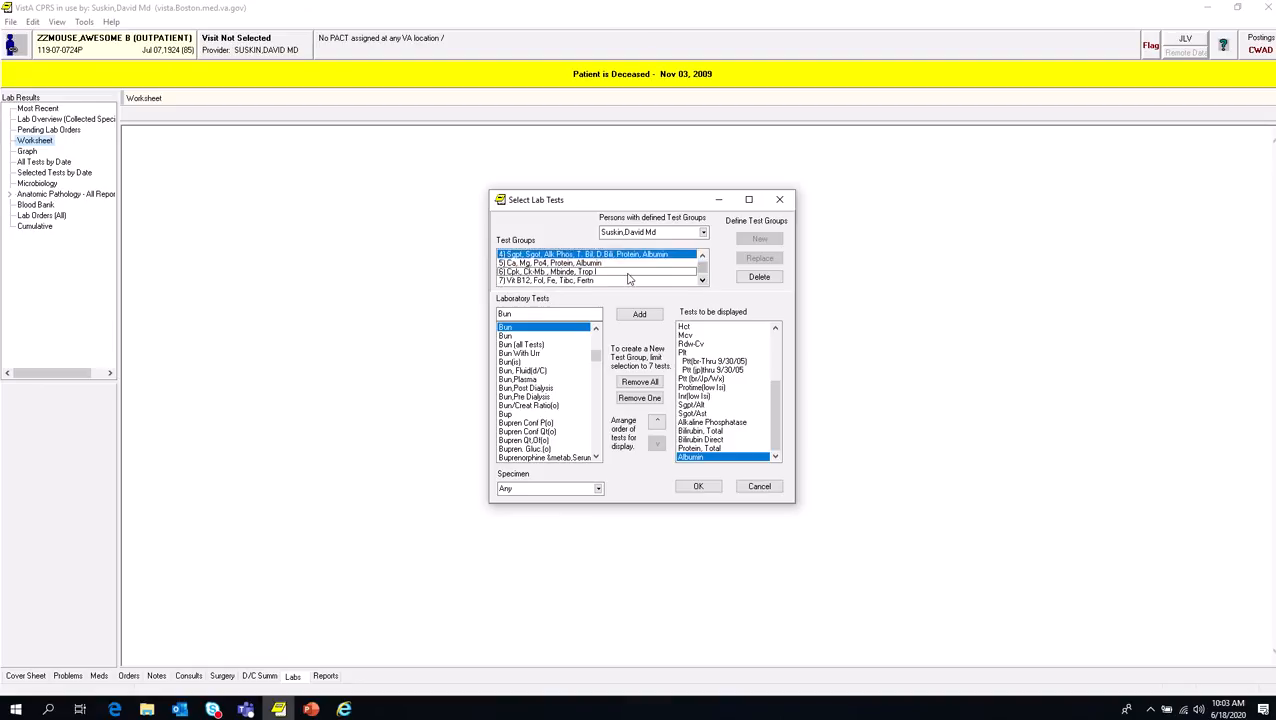
left_click(601, 263)
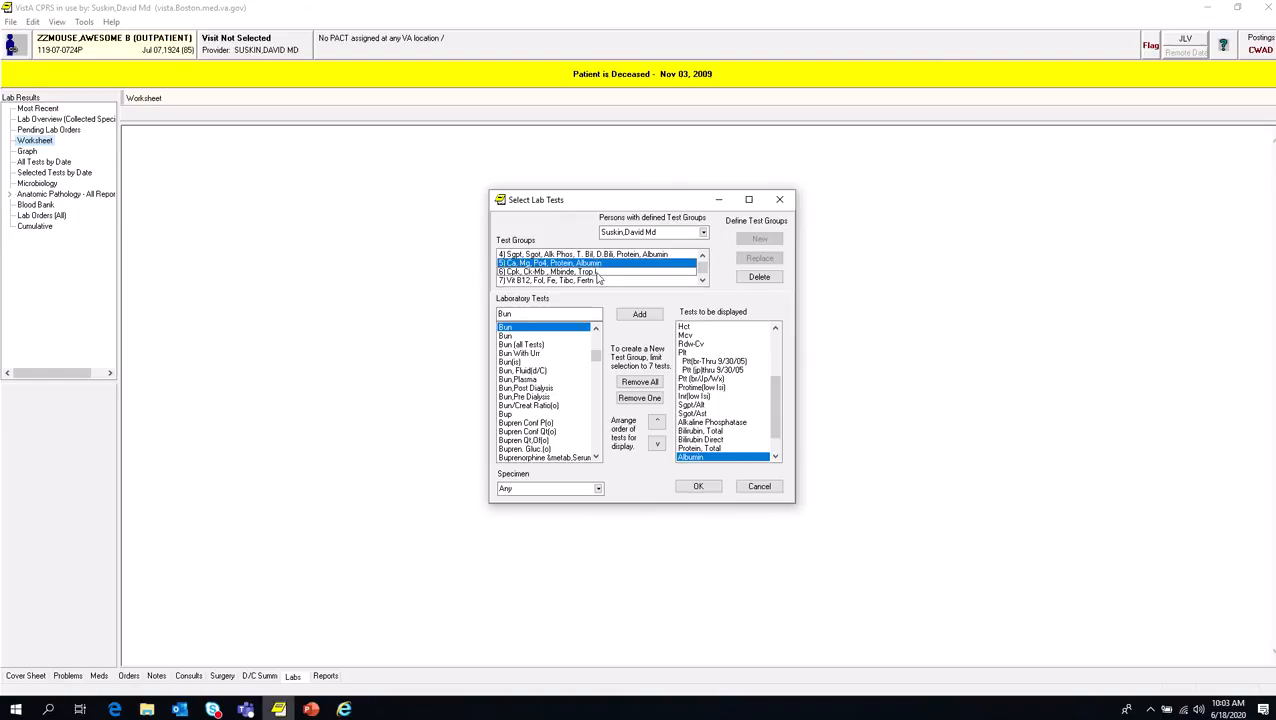
left_click(598, 272)
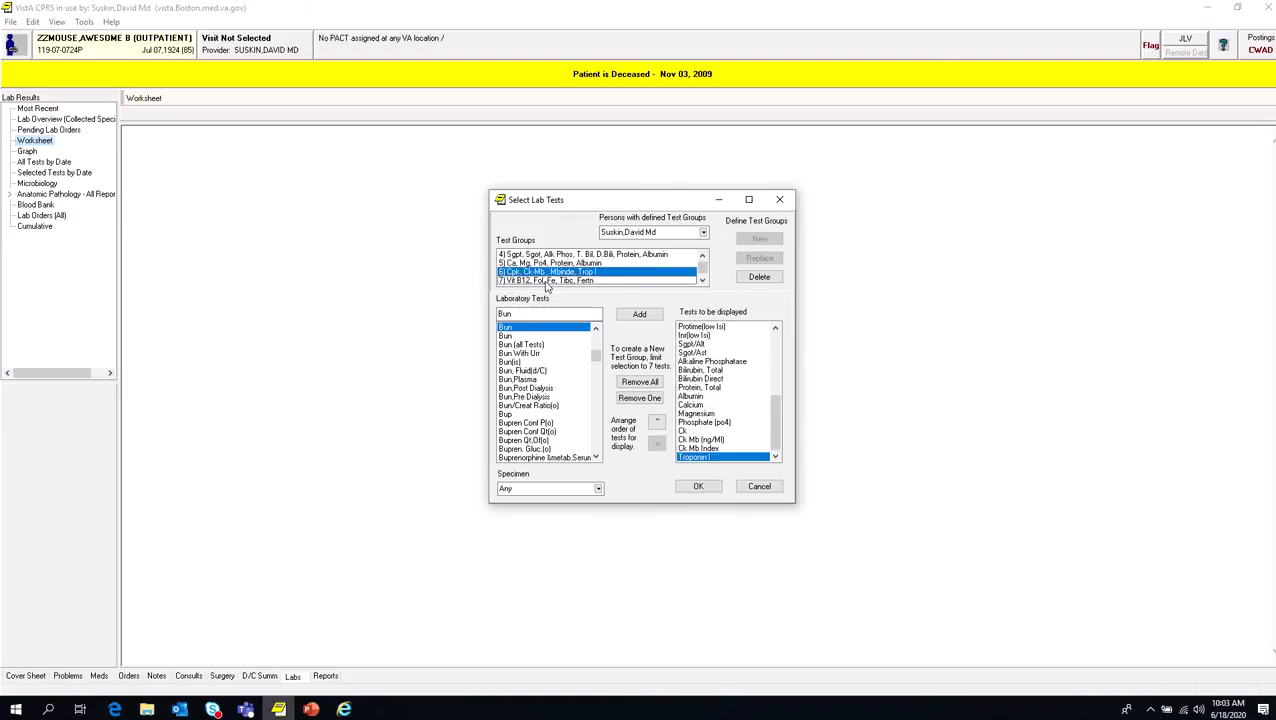
left_click(547, 280)
Step: Add test groups 8 (Hiv Ab, Hcv Ab), 9 (Chol, Ldl), 11 (Be, Co, Op) and 12 (Hb A1c) to the tests to be displayed
left_click(703, 281)
left_click(703, 281)
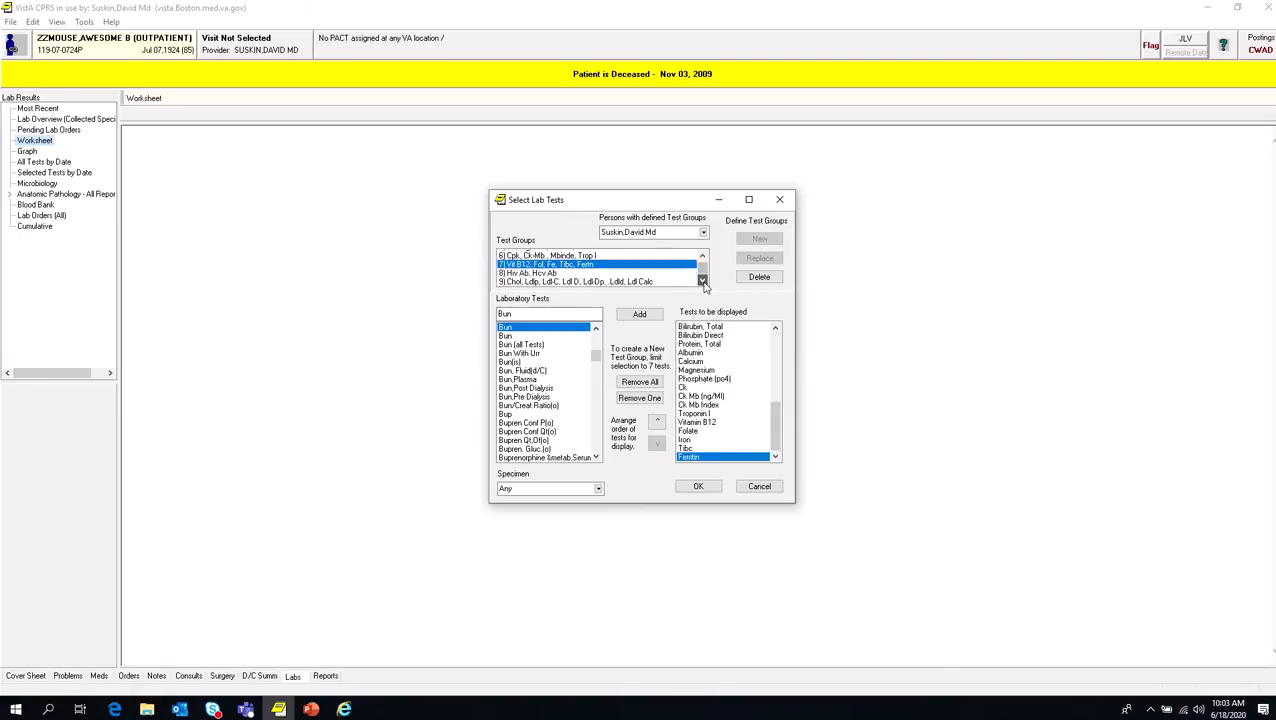
left_click(703, 281)
left_click(545, 258)
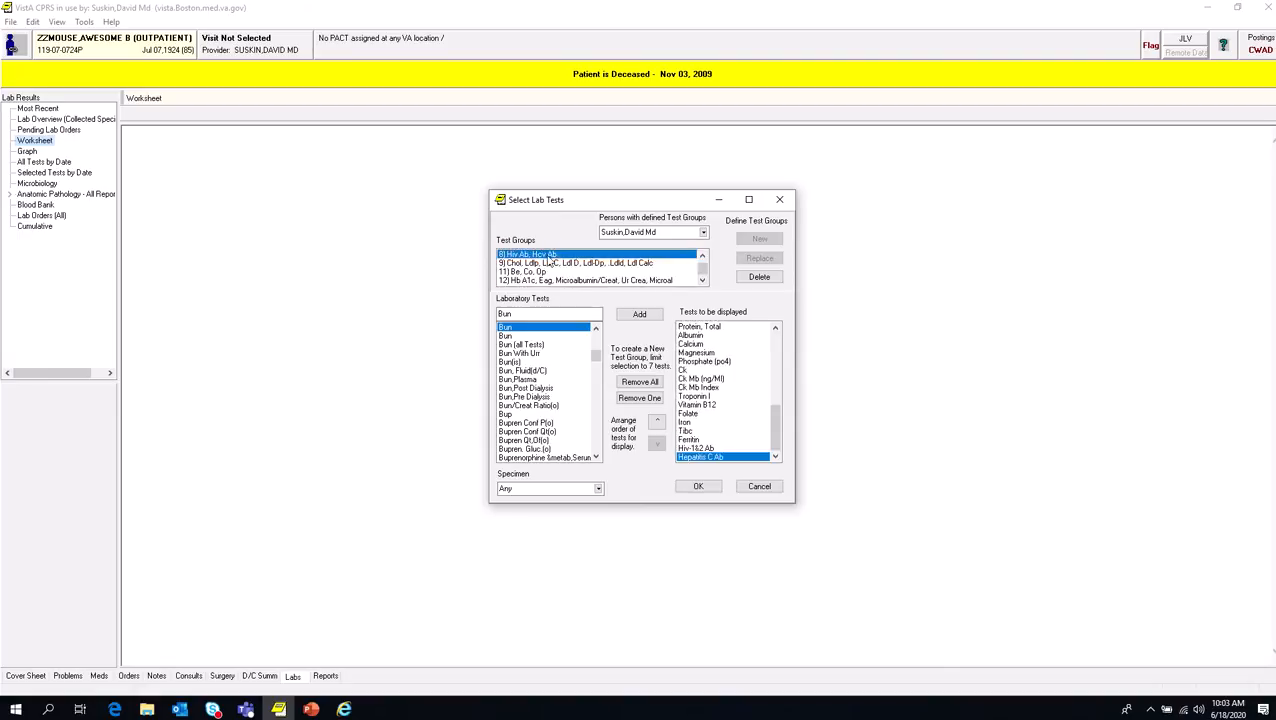
left_click(596, 264)
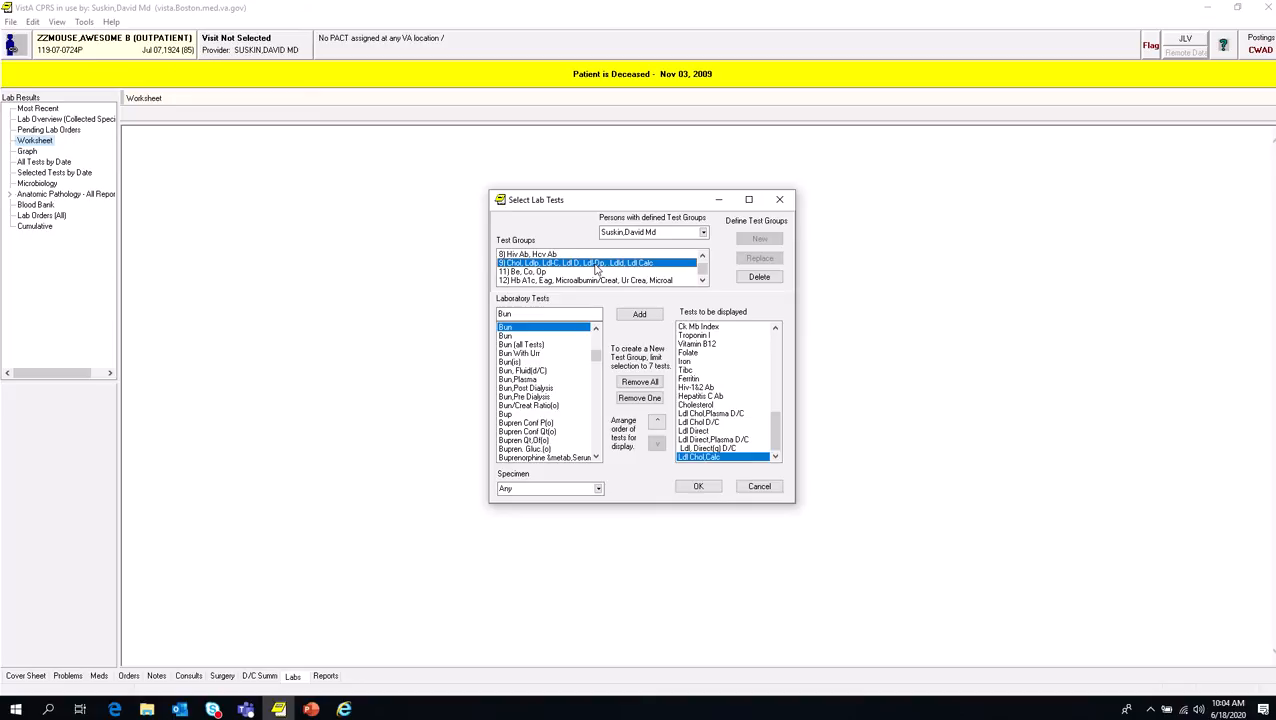
left_click(551, 272)
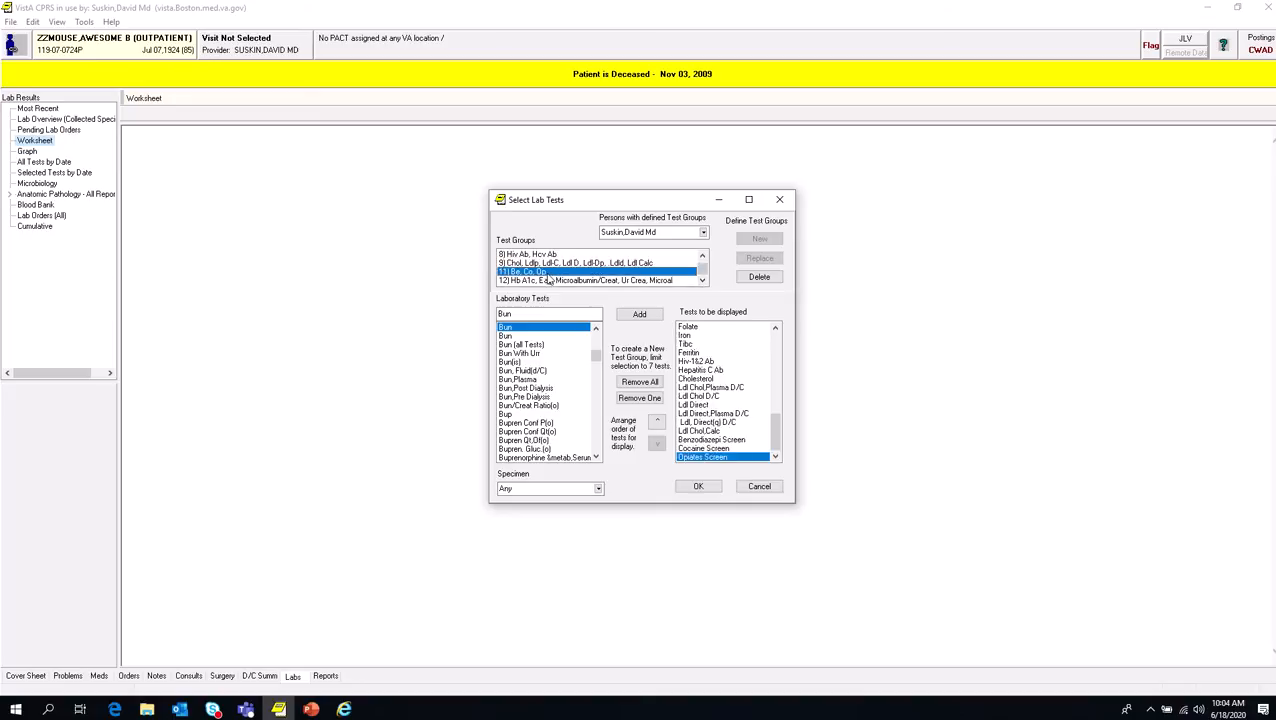
left_click(548, 281)
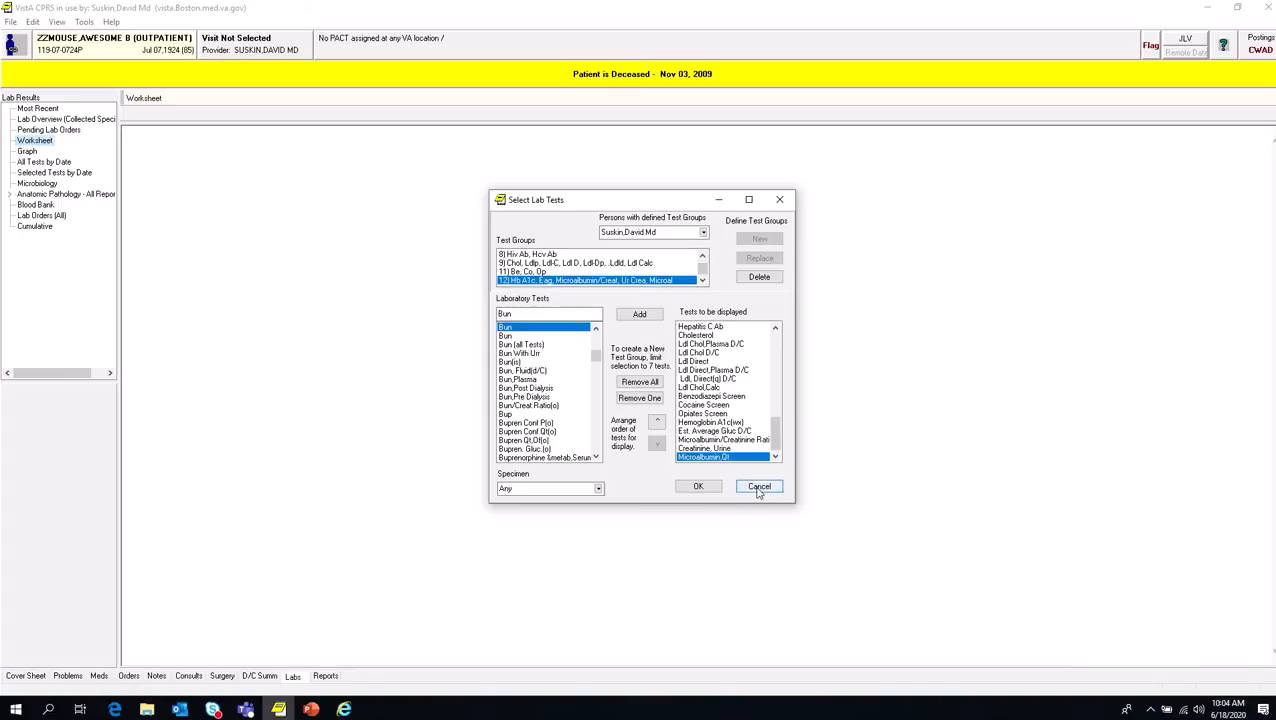
Step: Open the patient's notes and search the signed notes with a custom view for "cardiology" in the title or subject
left_click(157, 676)
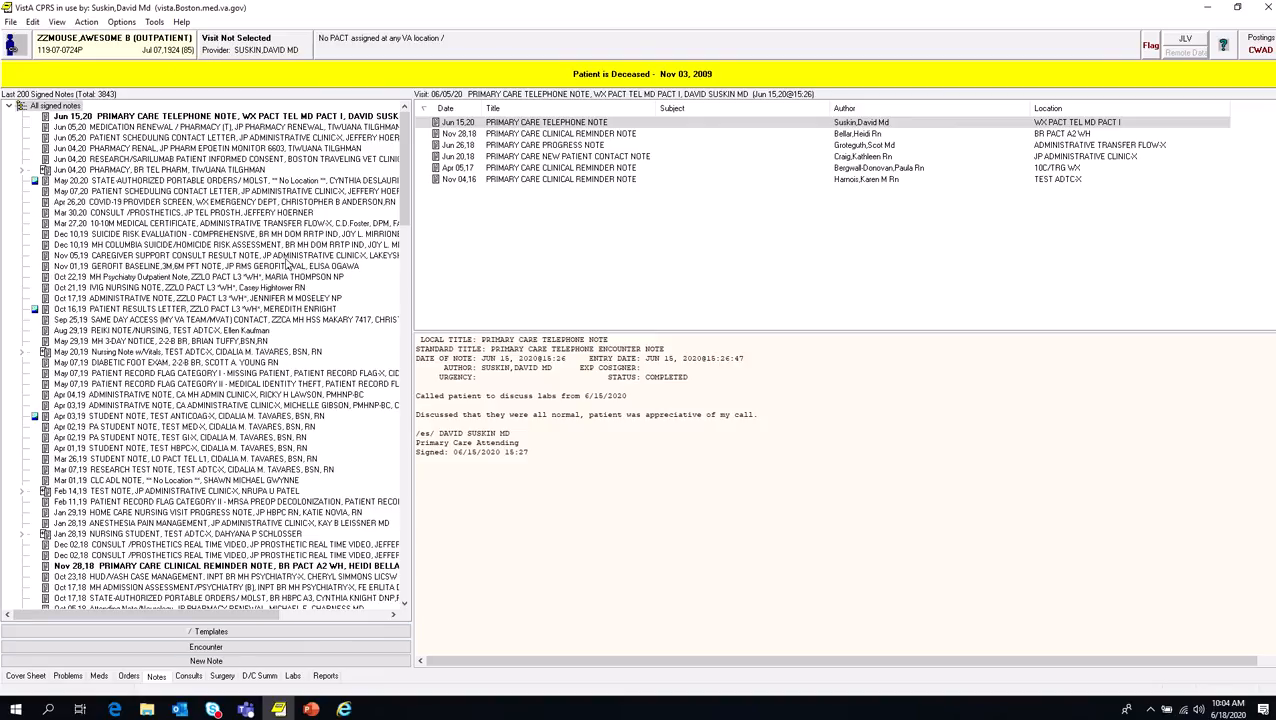
left_click_drag(404, 128, 430, 120)
right_click(12, 137)
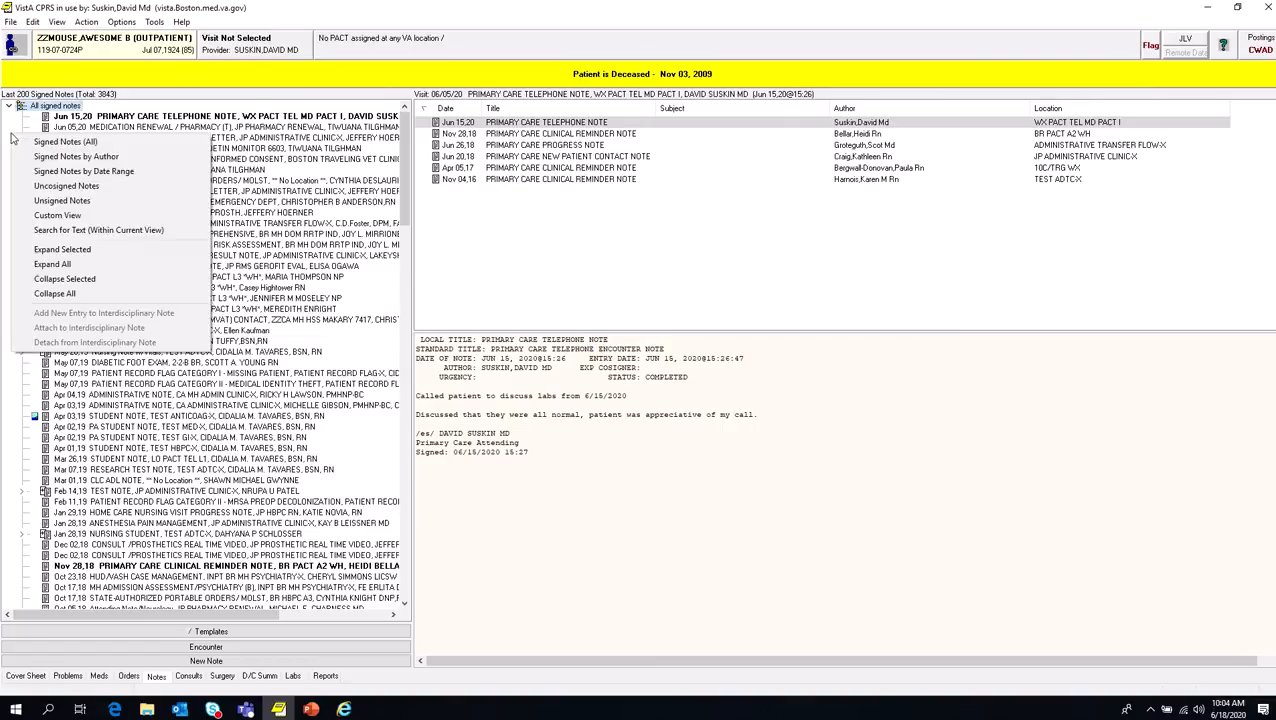
left_click(58, 216)
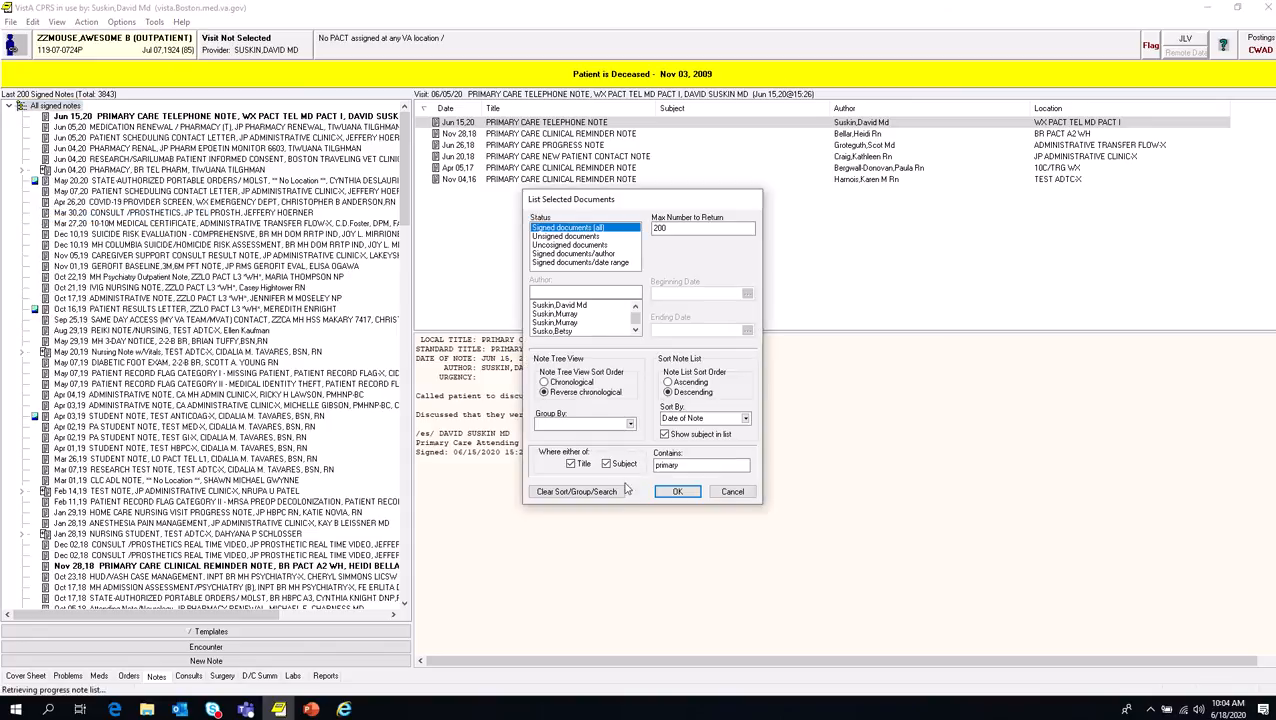
left_click(571, 464)
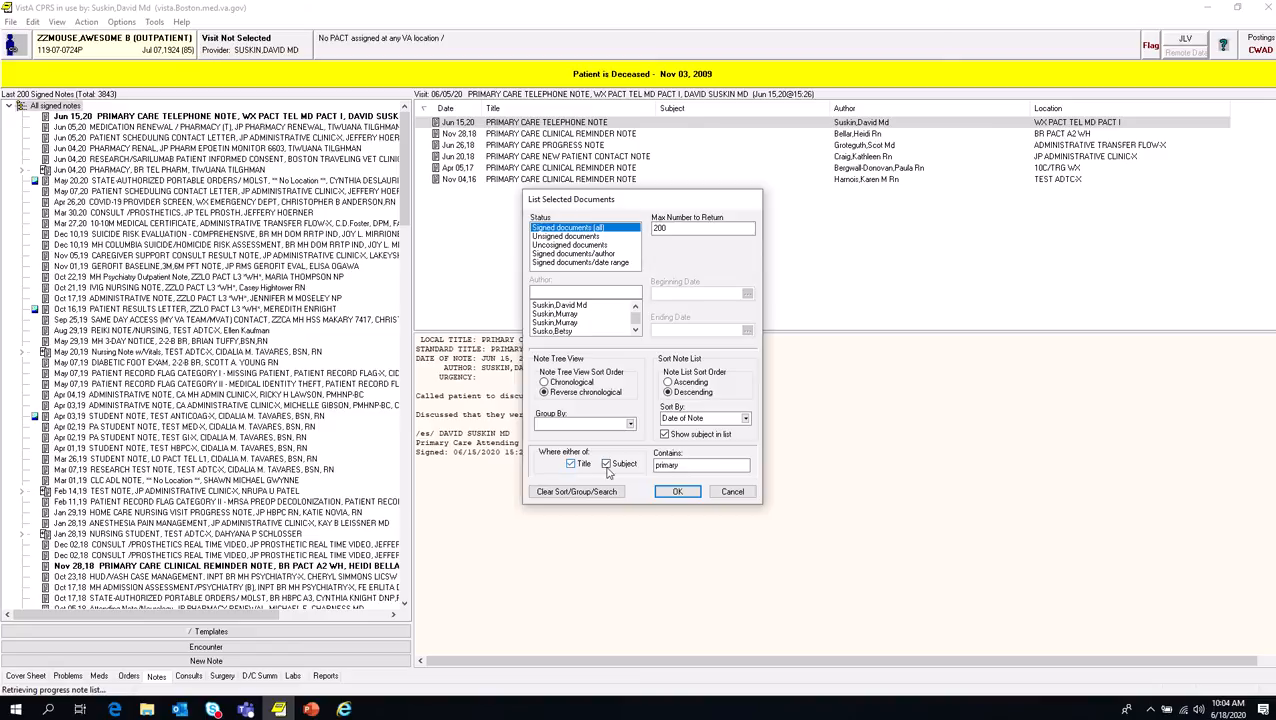
double_click(687, 466)
type("cardiology")
left_click(677, 491)
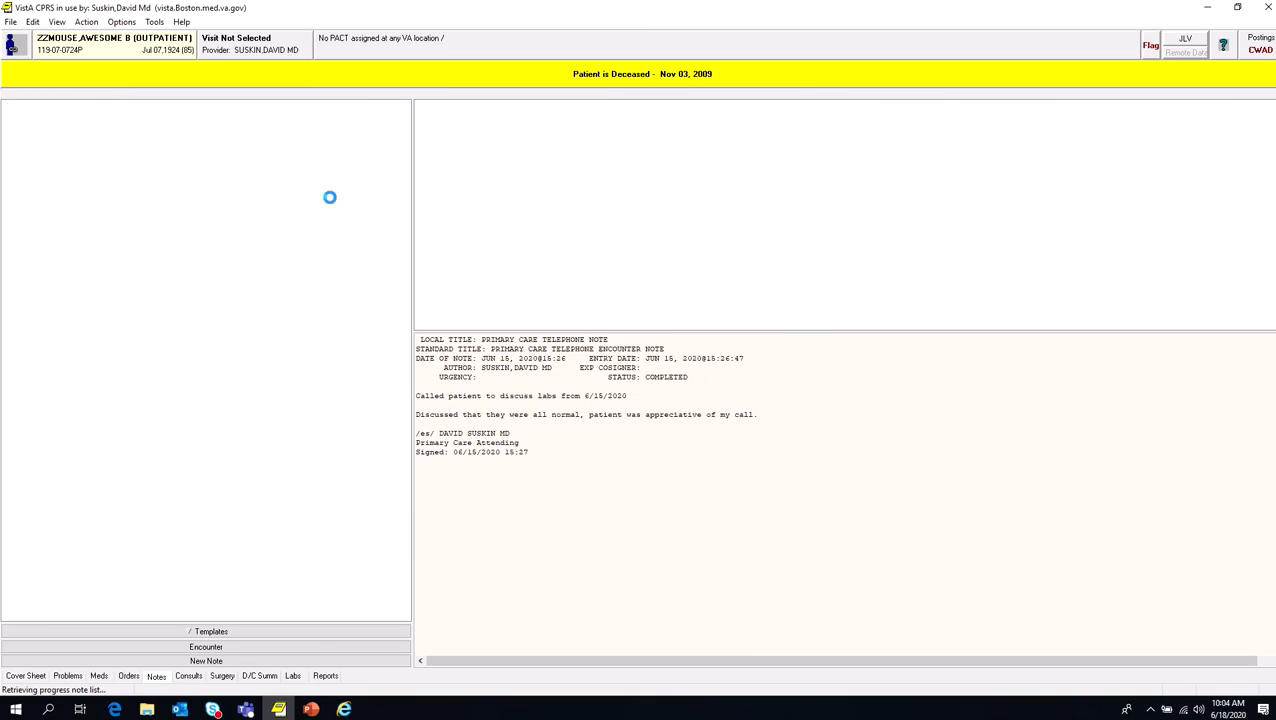
left_click_drag(405, 155, 440, 528)
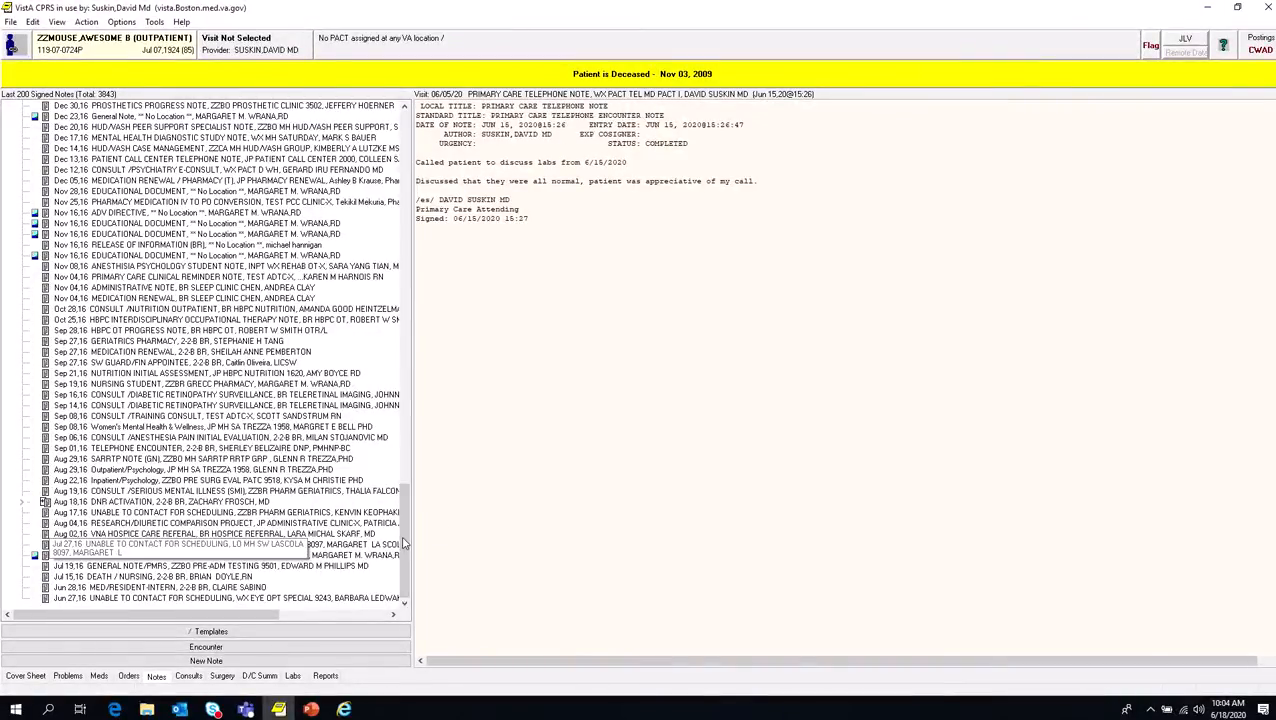
Step: Search the signed notes with a custom view for "geriatrics" and open both Geriatrics Pharmacy notes dated Sep 19,18
left_click_drag(404, 543, 398, 160)
right_click(18, 149)
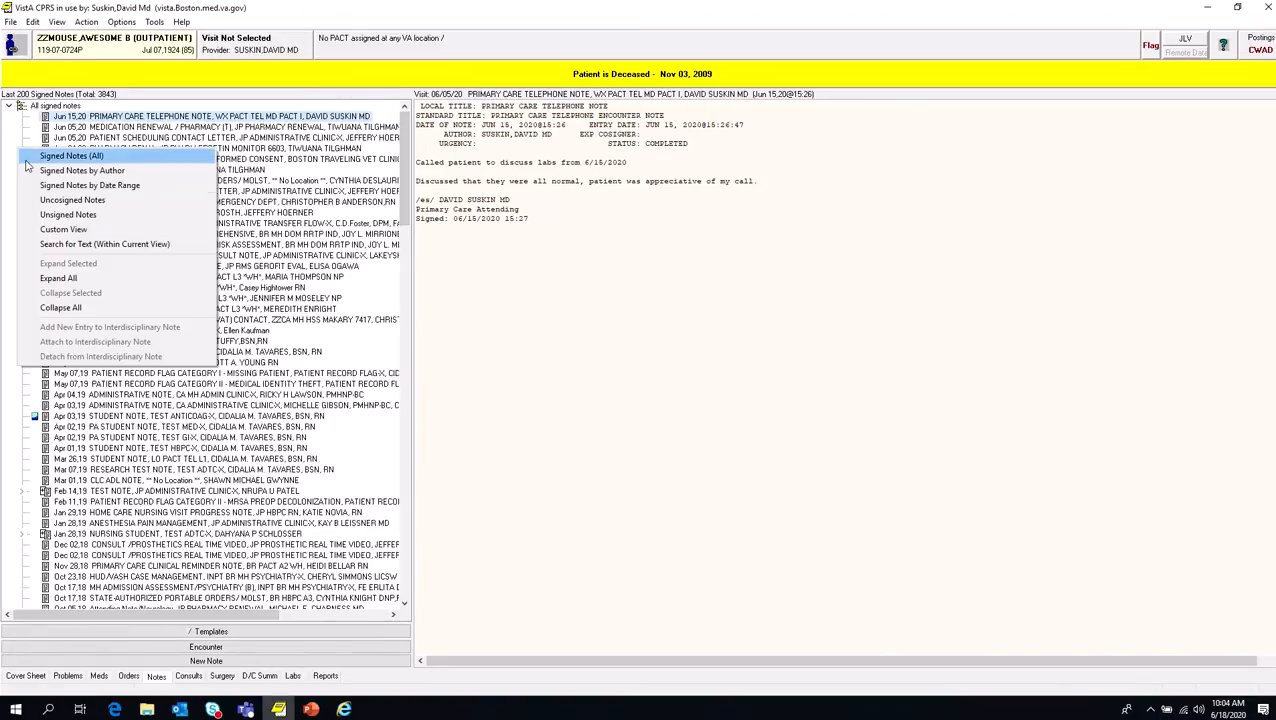
left_click(58, 230)
left_click_drag(726, 466, 590, 468)
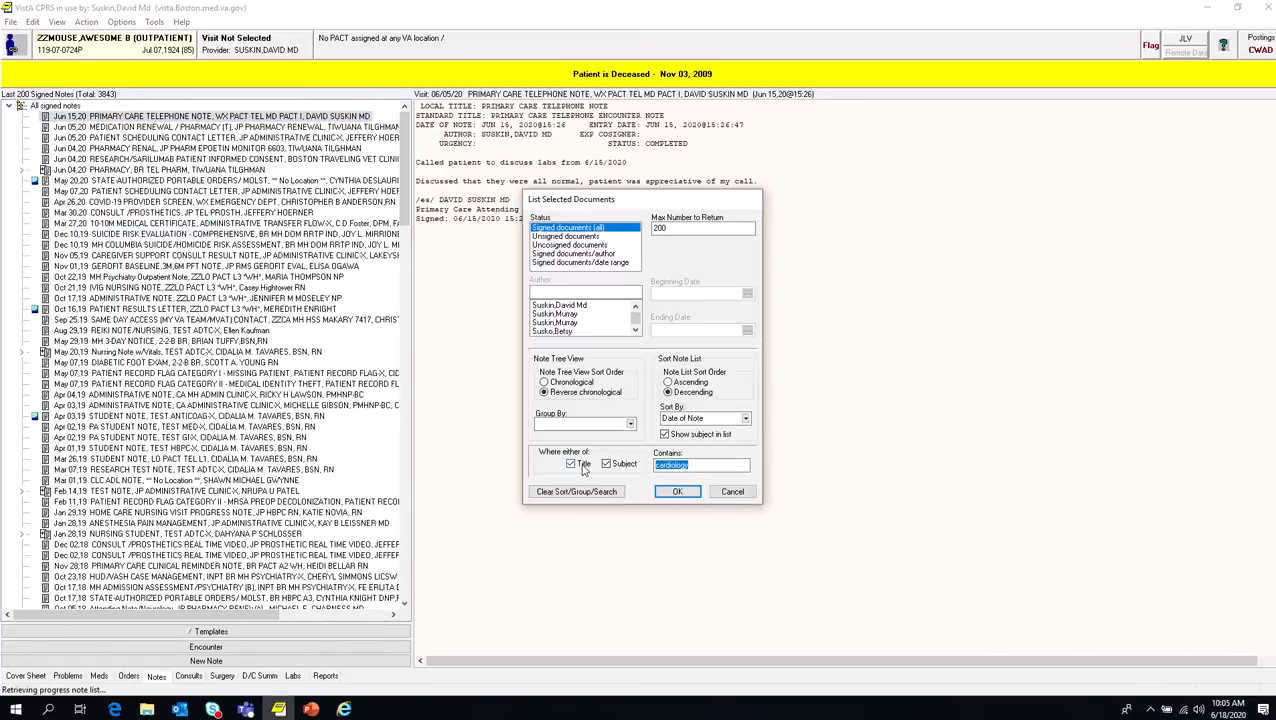
type("geriatrics")
left_click(687, 488)
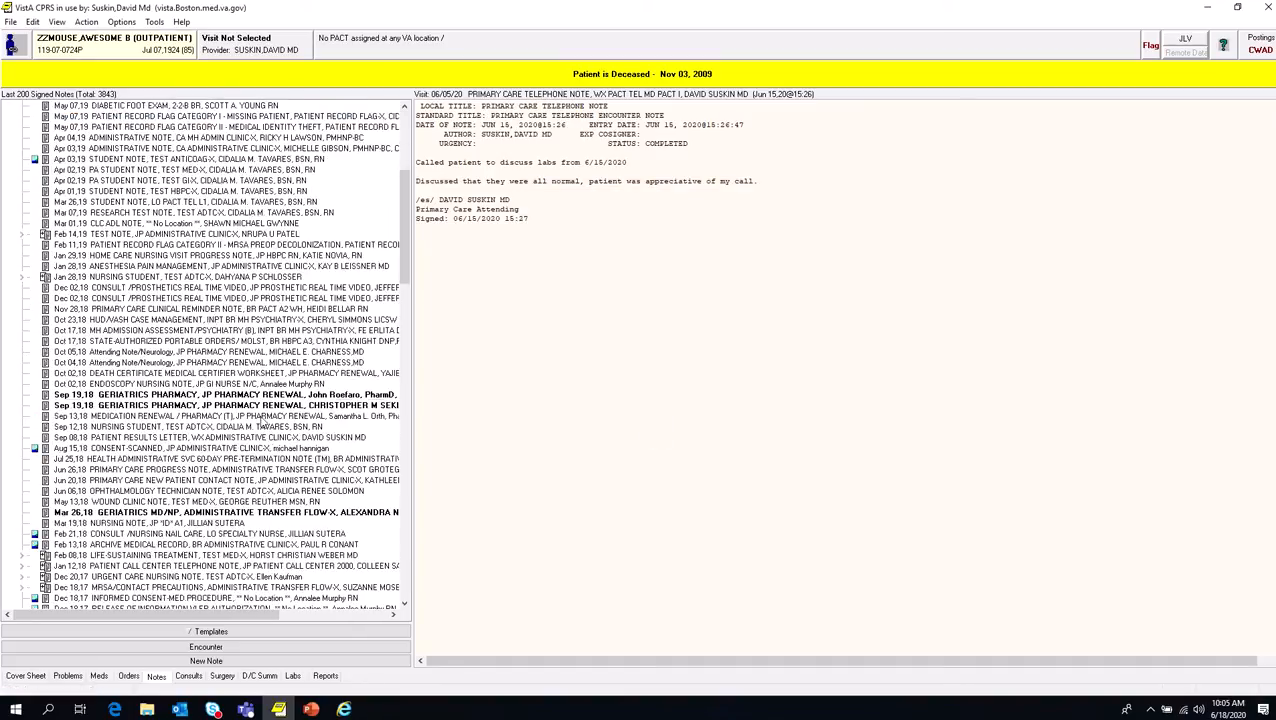
left_click(224, 406)
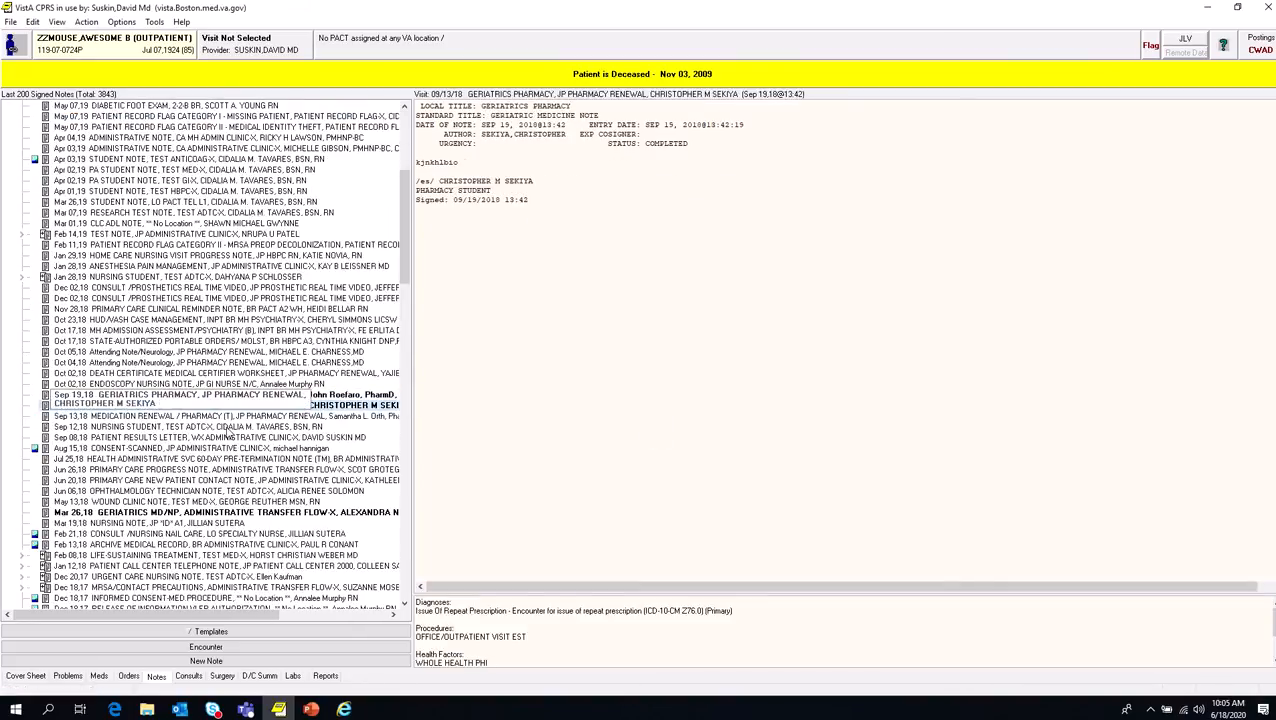
left_click(110, 395)
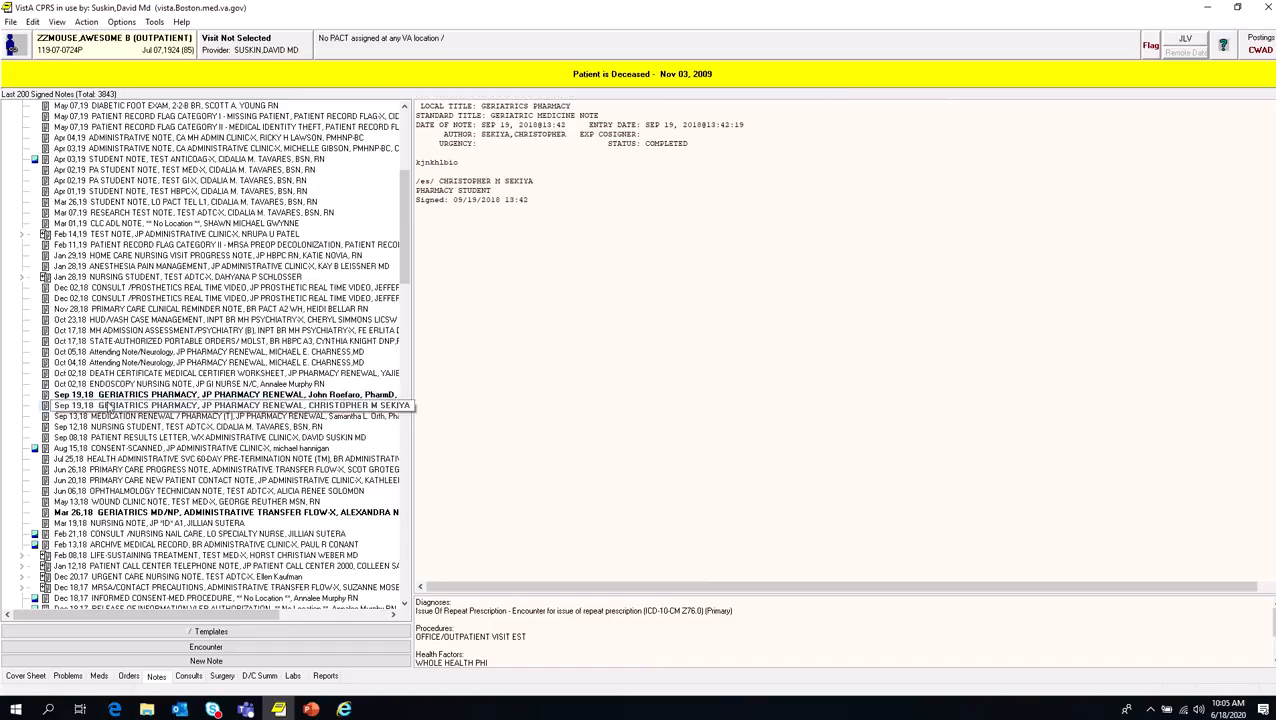
Step: Change the custom view's search text to "primary" and apply it to the signed notes
right_click(24, 200)
left_click(40, 286)
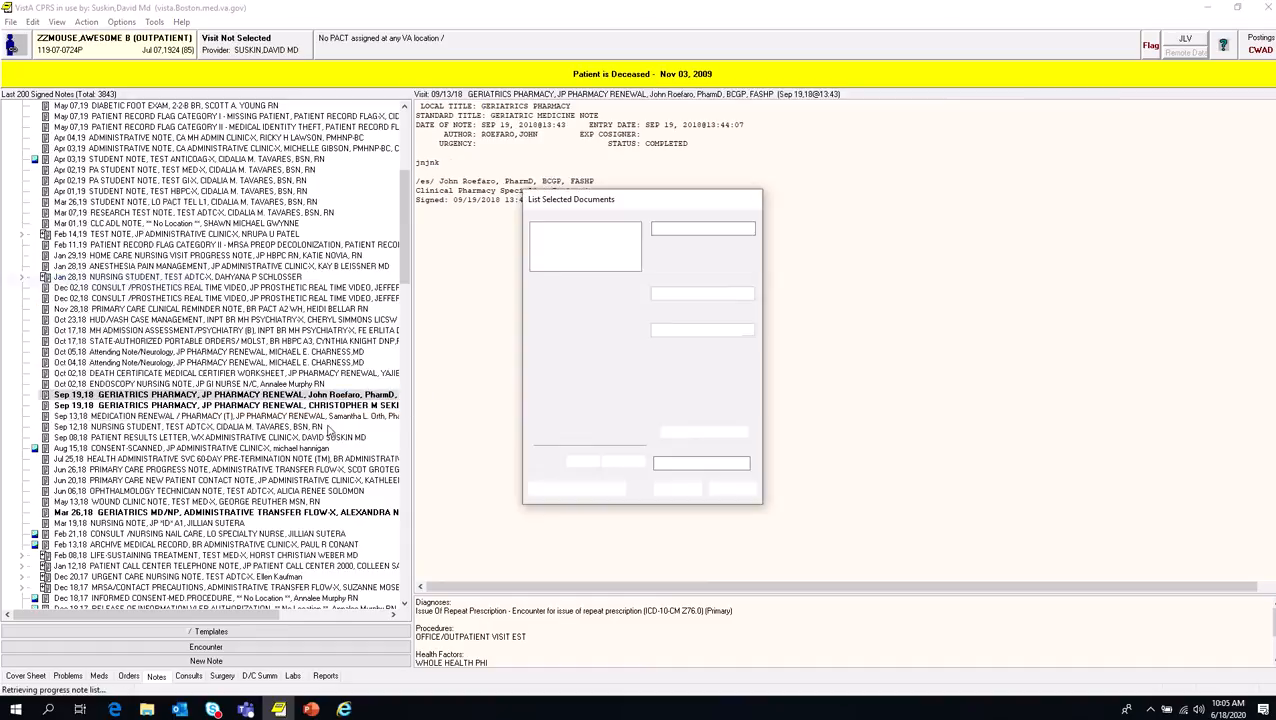
left_click_drag(688, 465, 630, 468)
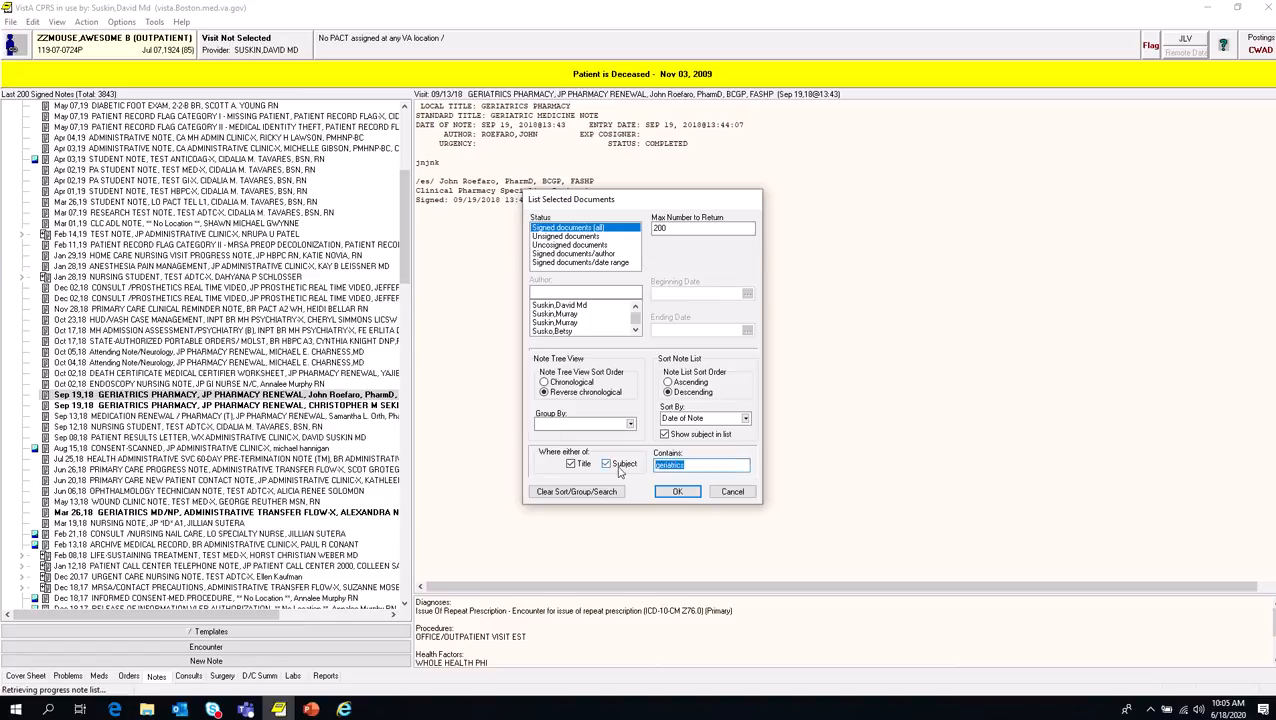
type("ph")
left_click(692, 498)
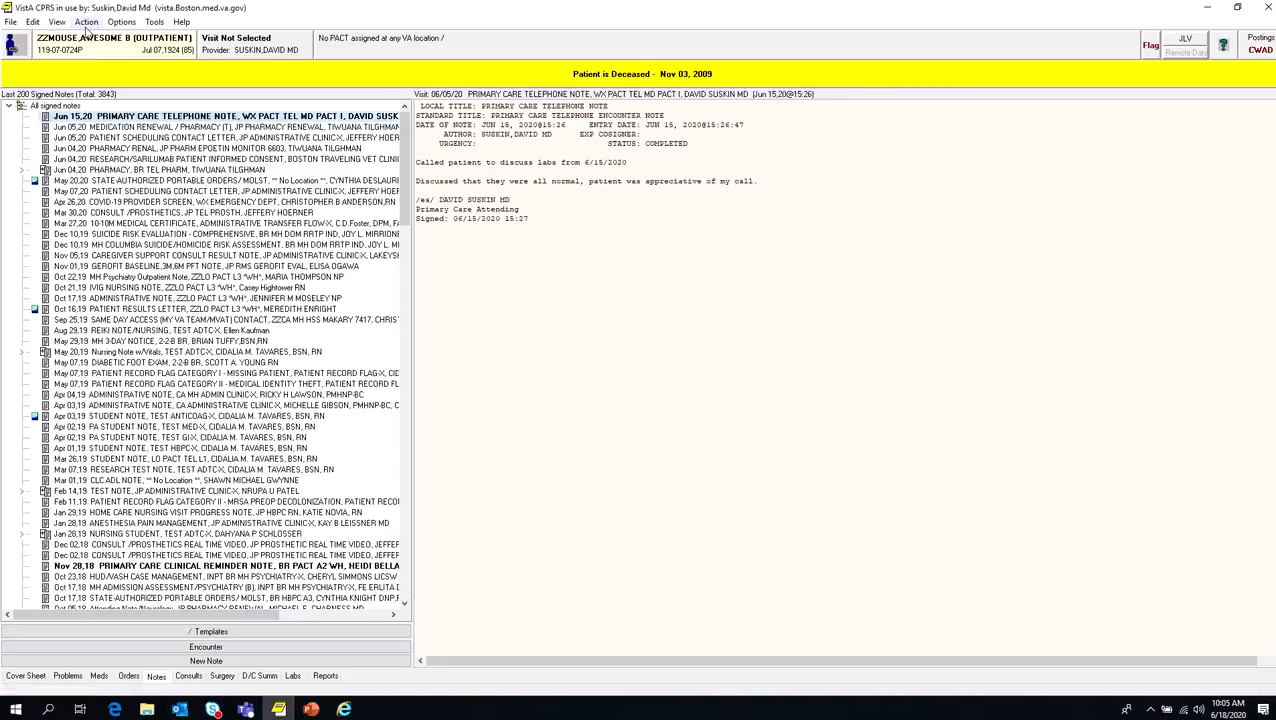
Step: Request saving the current notes view as the default, but decline replacing the current defaults
left_click(82, 24)
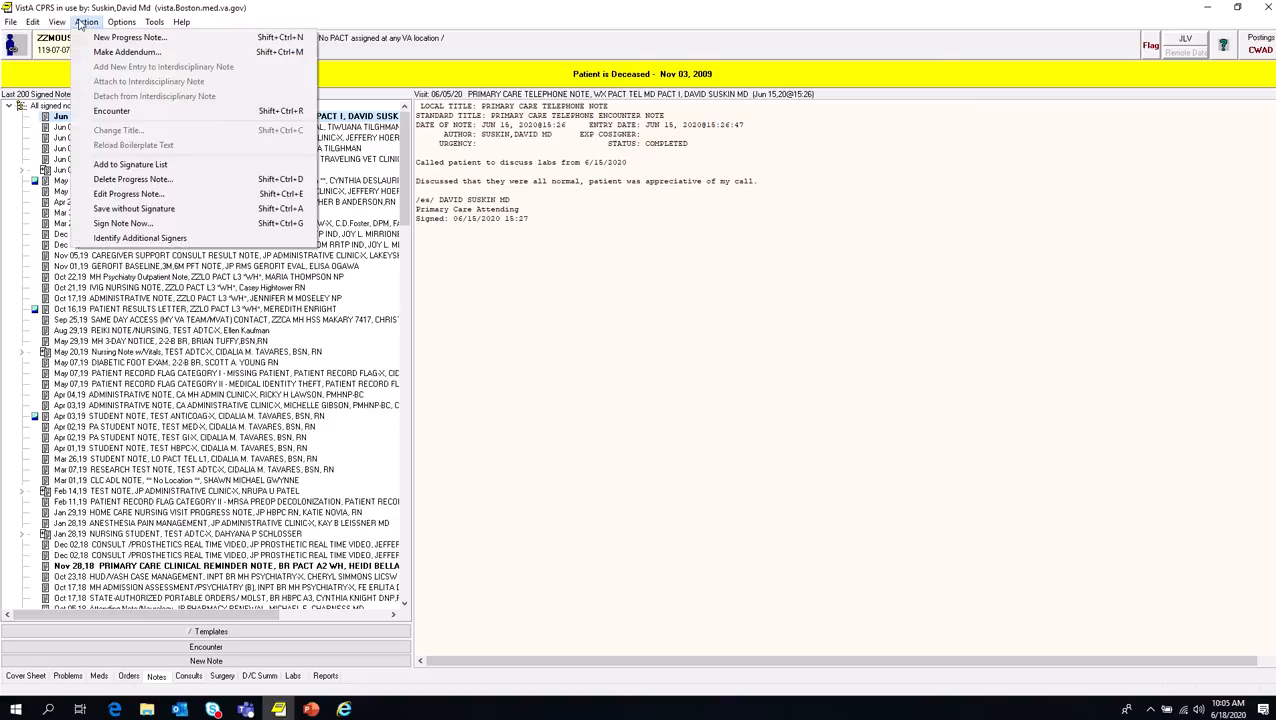
mouse_move(52, 24)
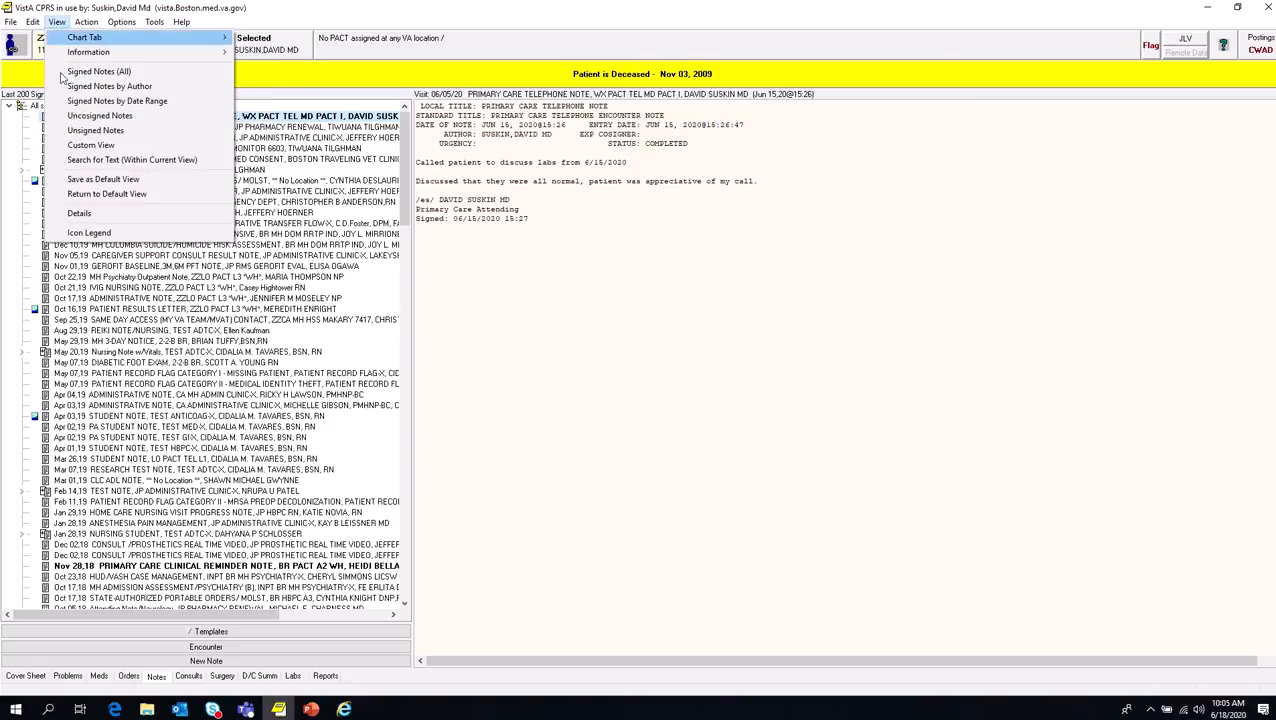
left_click(90, 180)
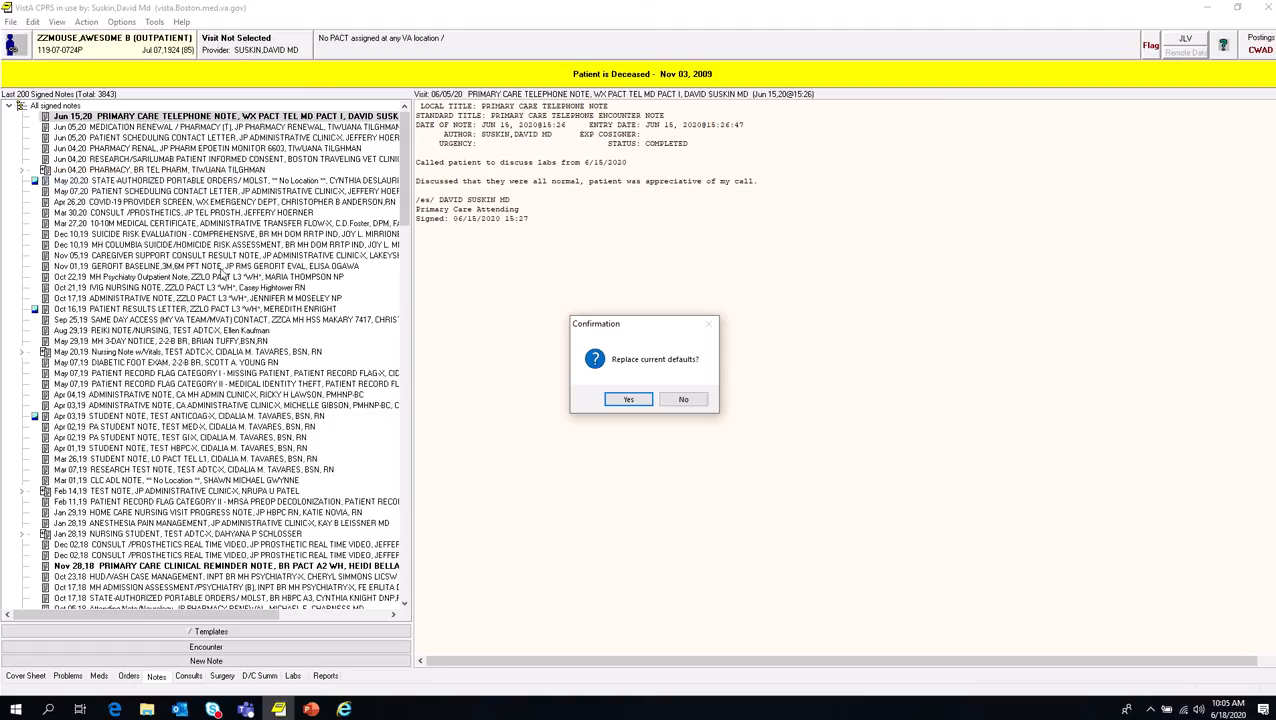
left_click(700, 406)
Step: Edit the maximum number of notes to return in the custom view, but cancel without applying the change
right_click(16, 195)
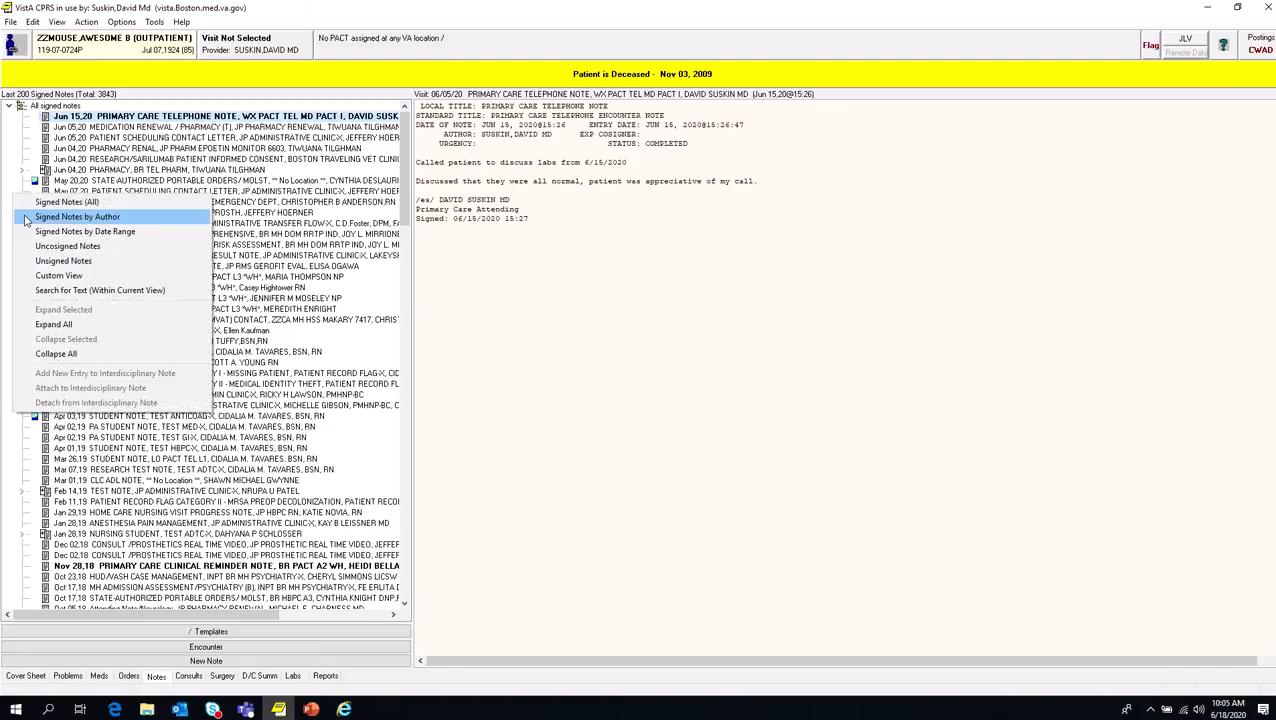
left_click(58, 275)
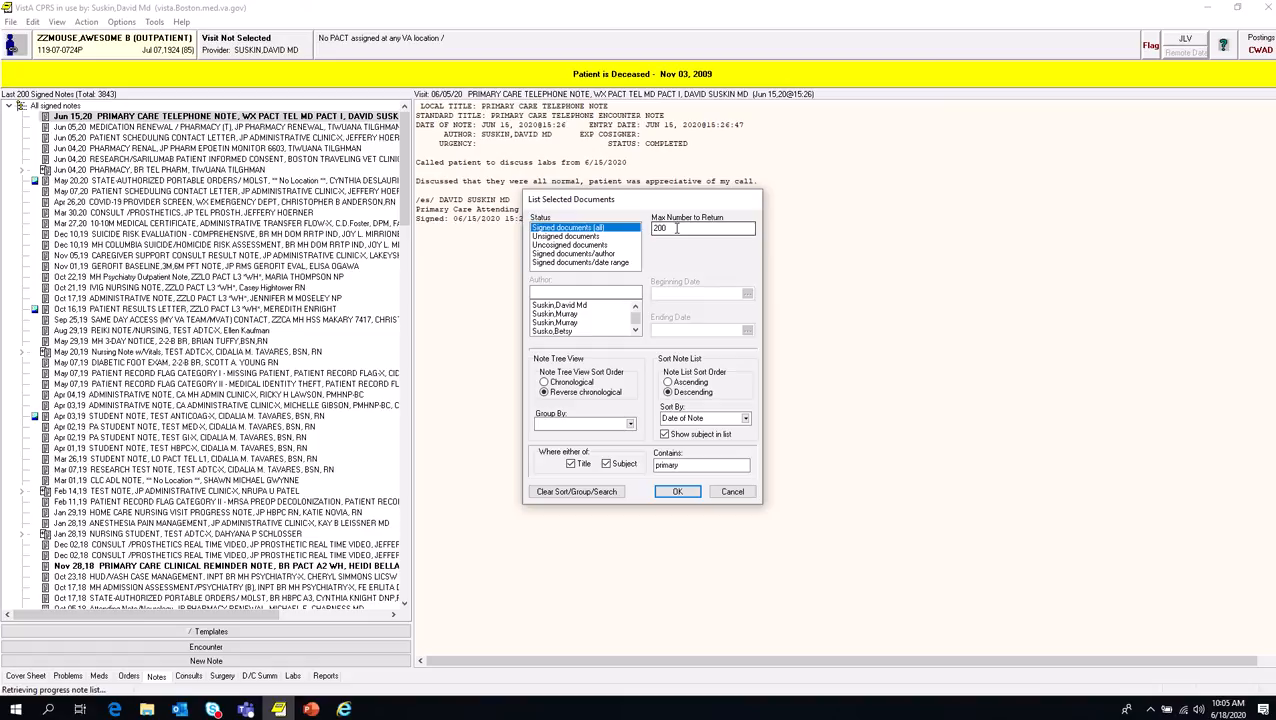
left_click_drag(669, 228, 638, 233)
type("5")
left_click(732, 490)
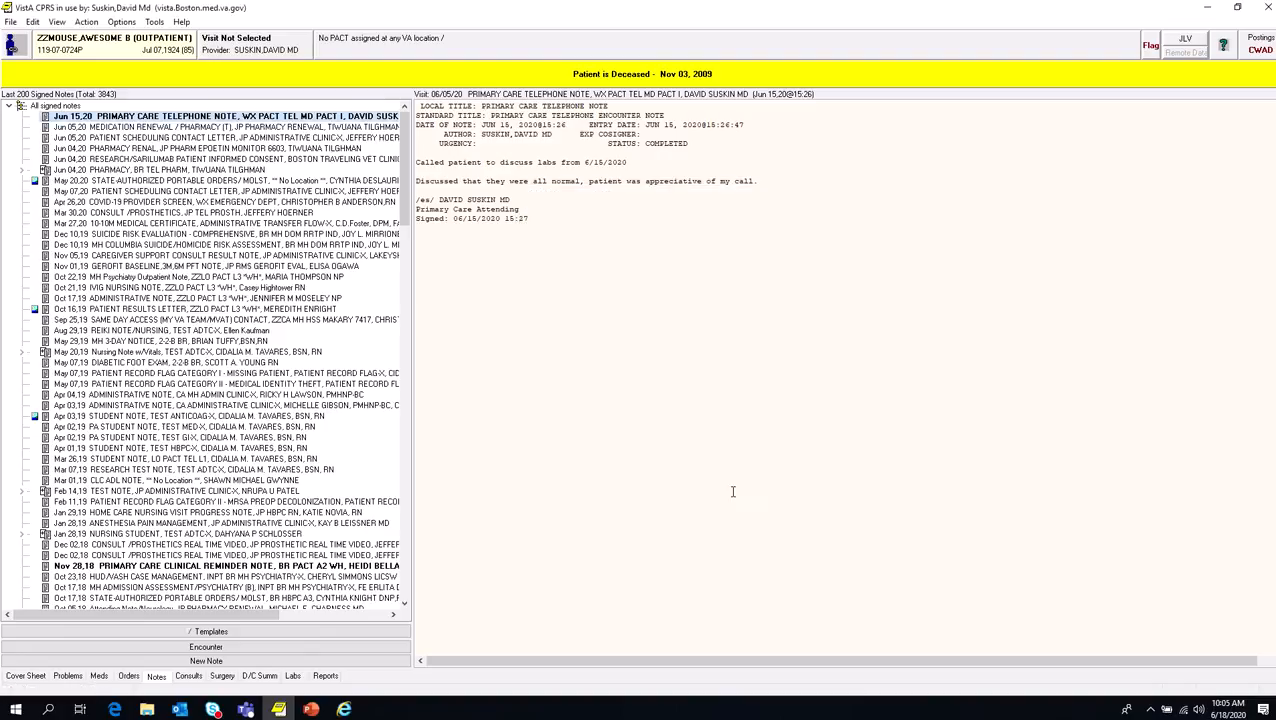
Step: List the signed notes by author for the logged-in provider, sorted newest first
right_click(6, 195)
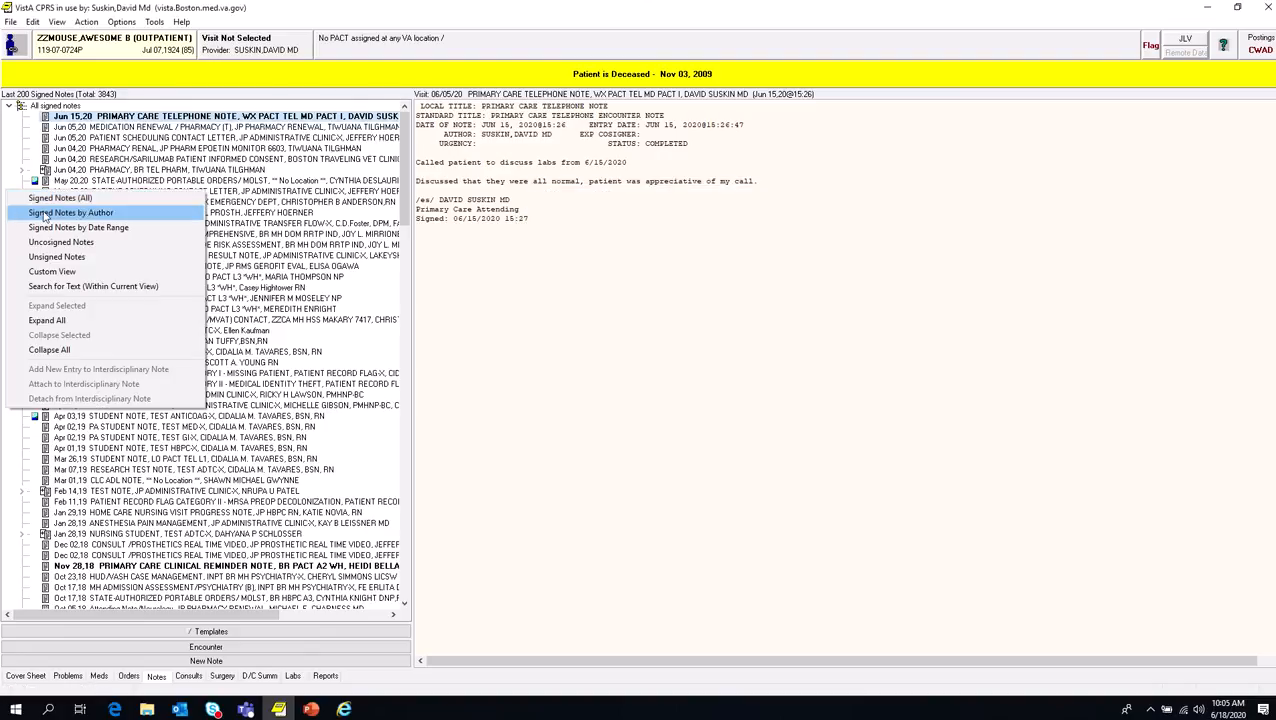
left_click(48, 216)
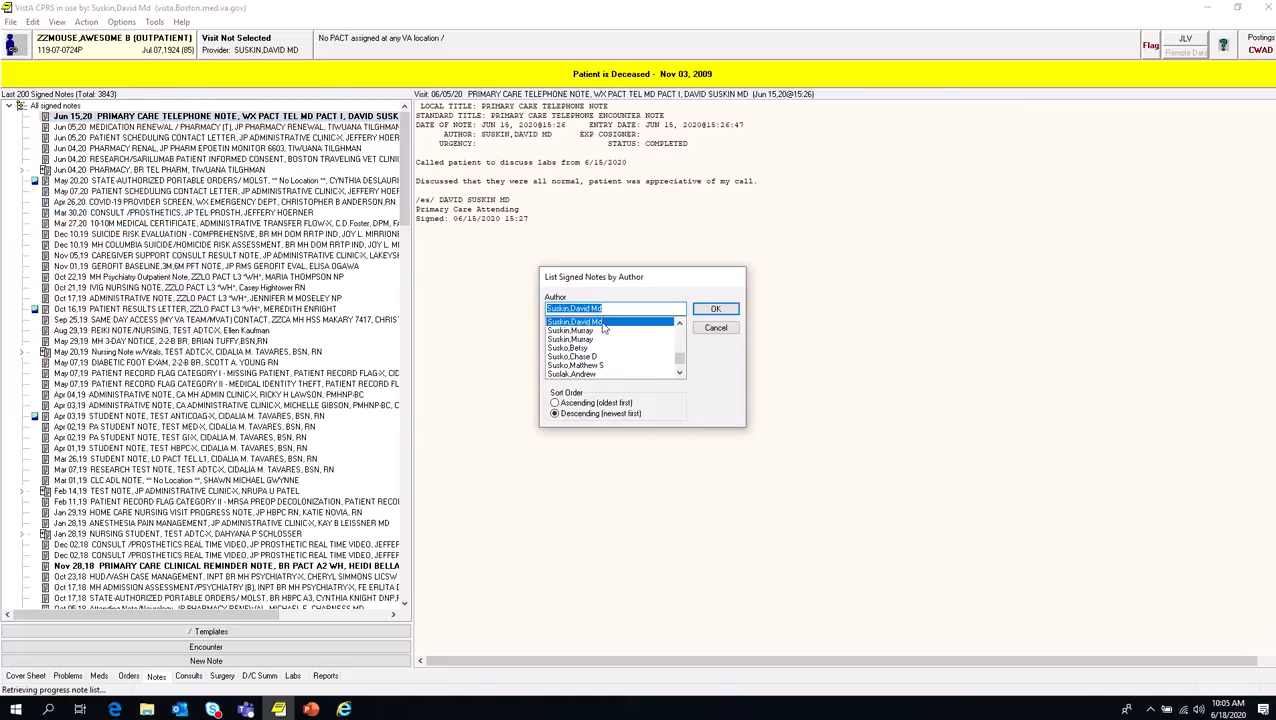
left_click(712, 309)
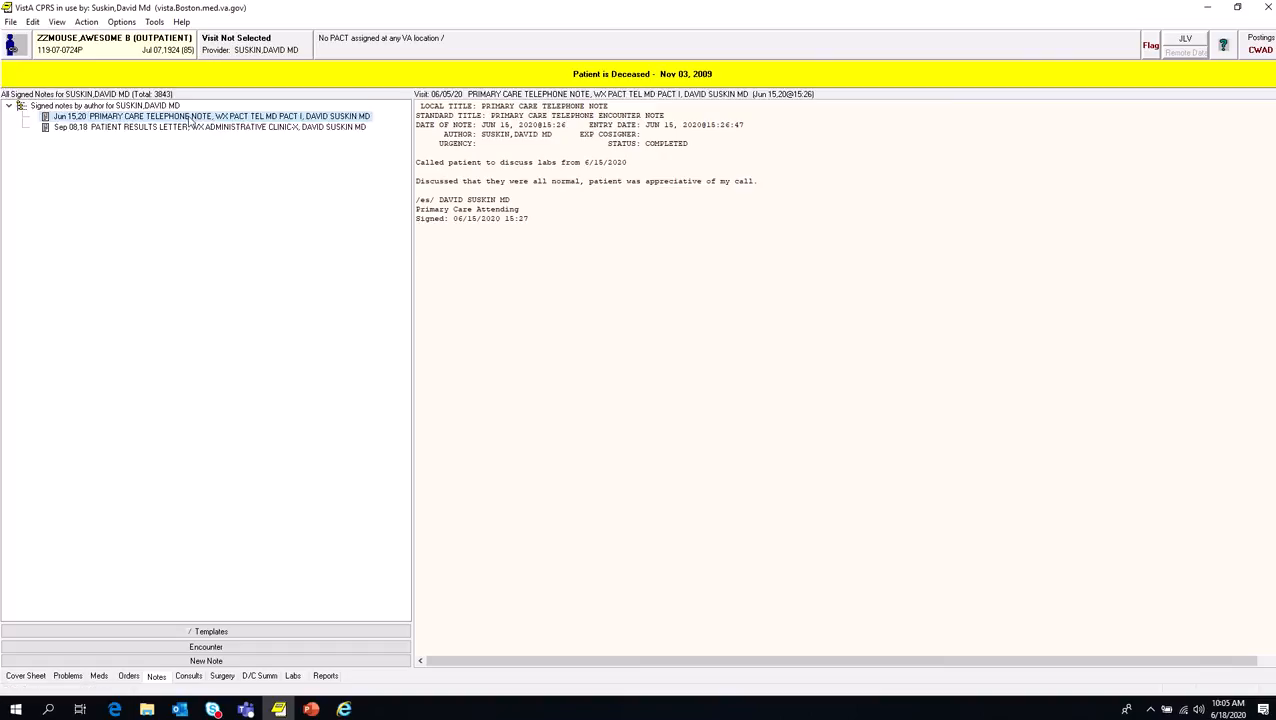
Step: View the Jun 15, 2020 primary care telephone note and the Sep 08, 2018 patient results letter from the author-filtered list
left_click(190, 128)
left_click(192, 118)
left_click(145, 128)
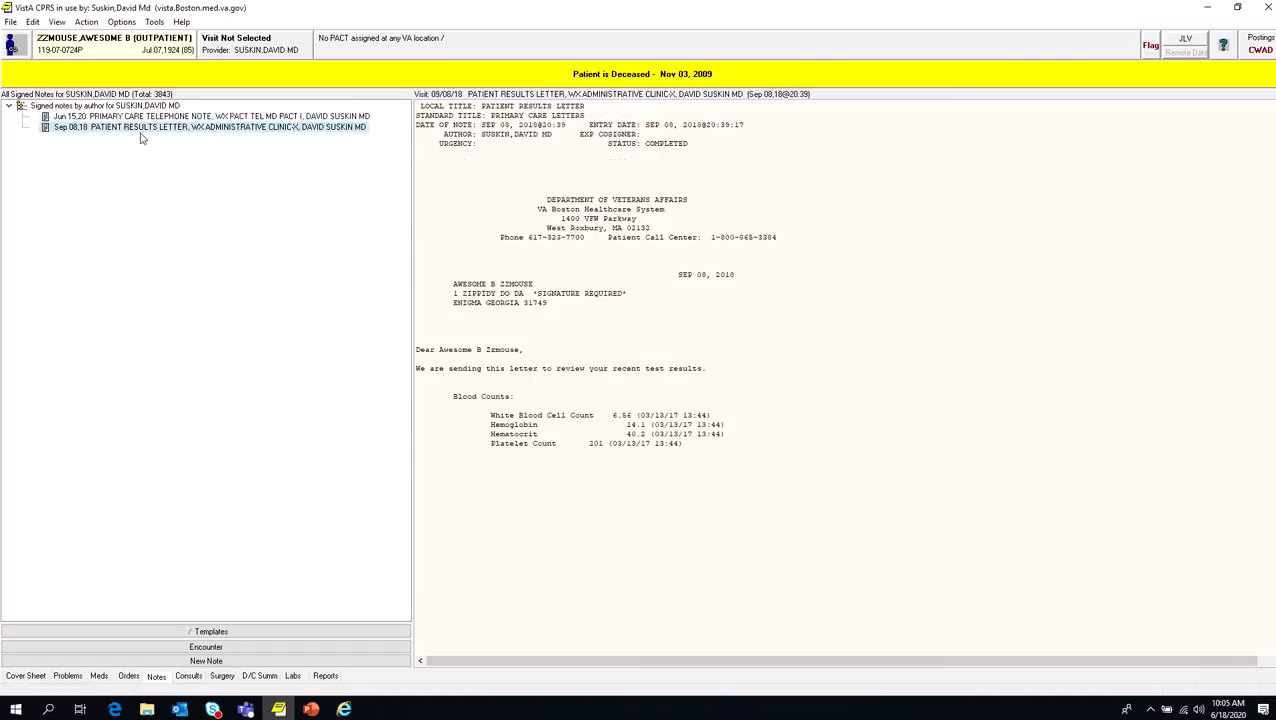
Step: Switch the notes list from the author filter to all signed notes and go to its oldest entries
right_click(14, 140)
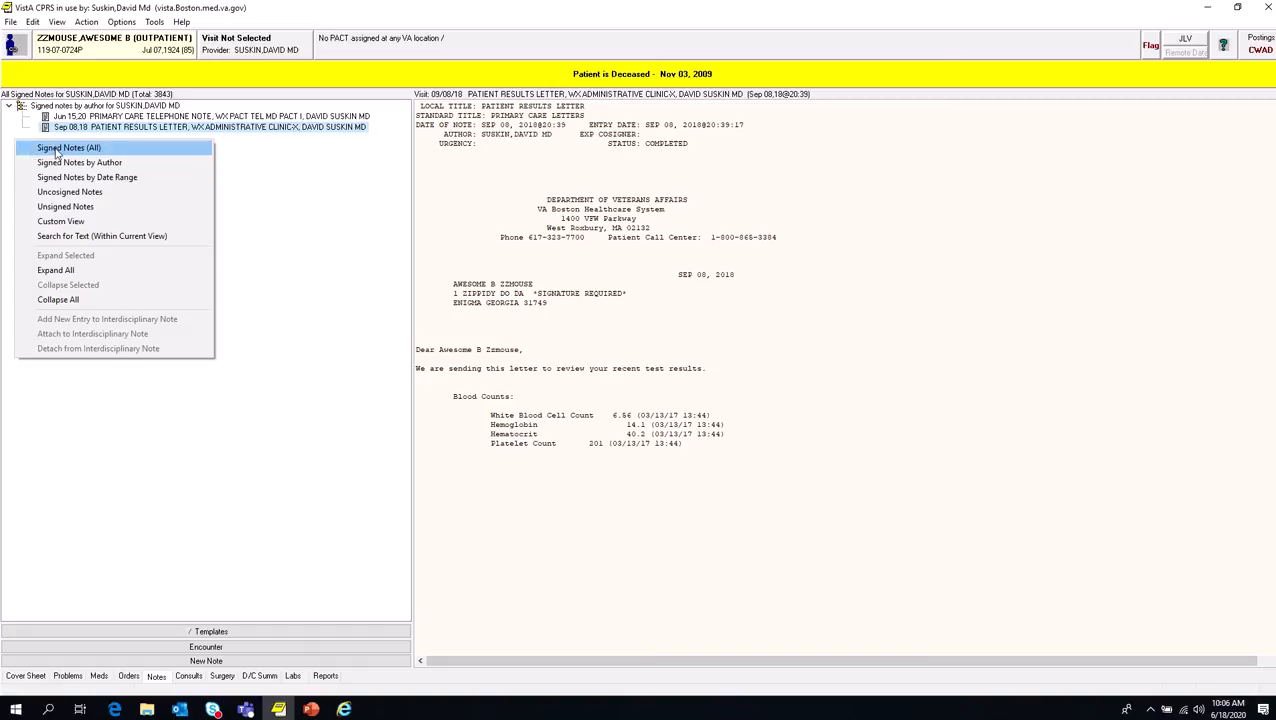
left_click(58, 149)
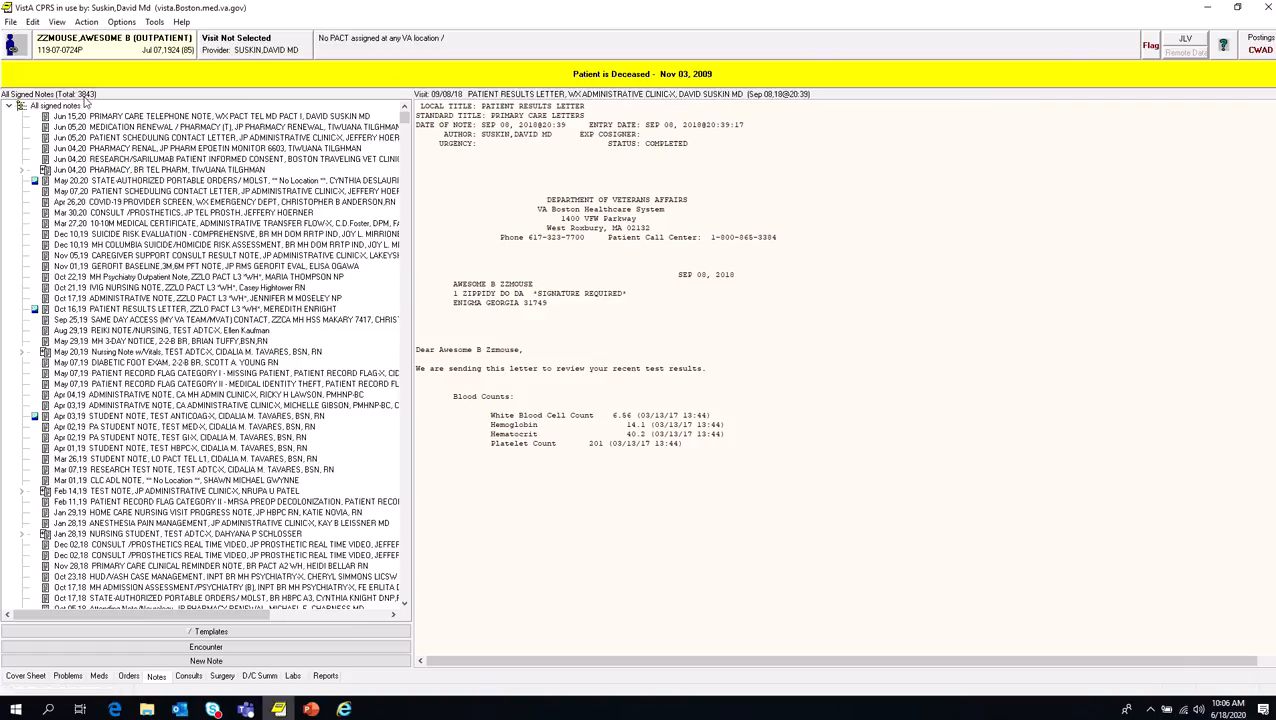
left_click_drag(405, 117, 441, 600)
Step: Search the text of all notes within the current view for "kidney"
right_click(5, 194)
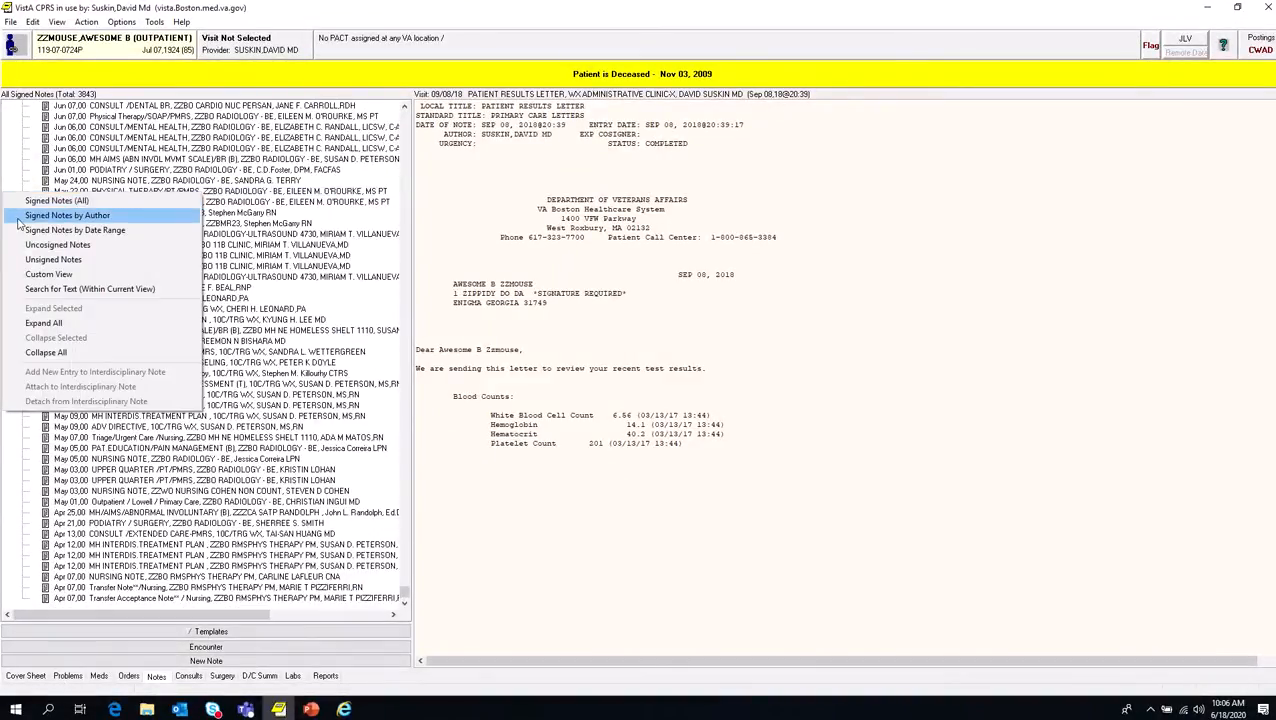
left_click(55, 290)
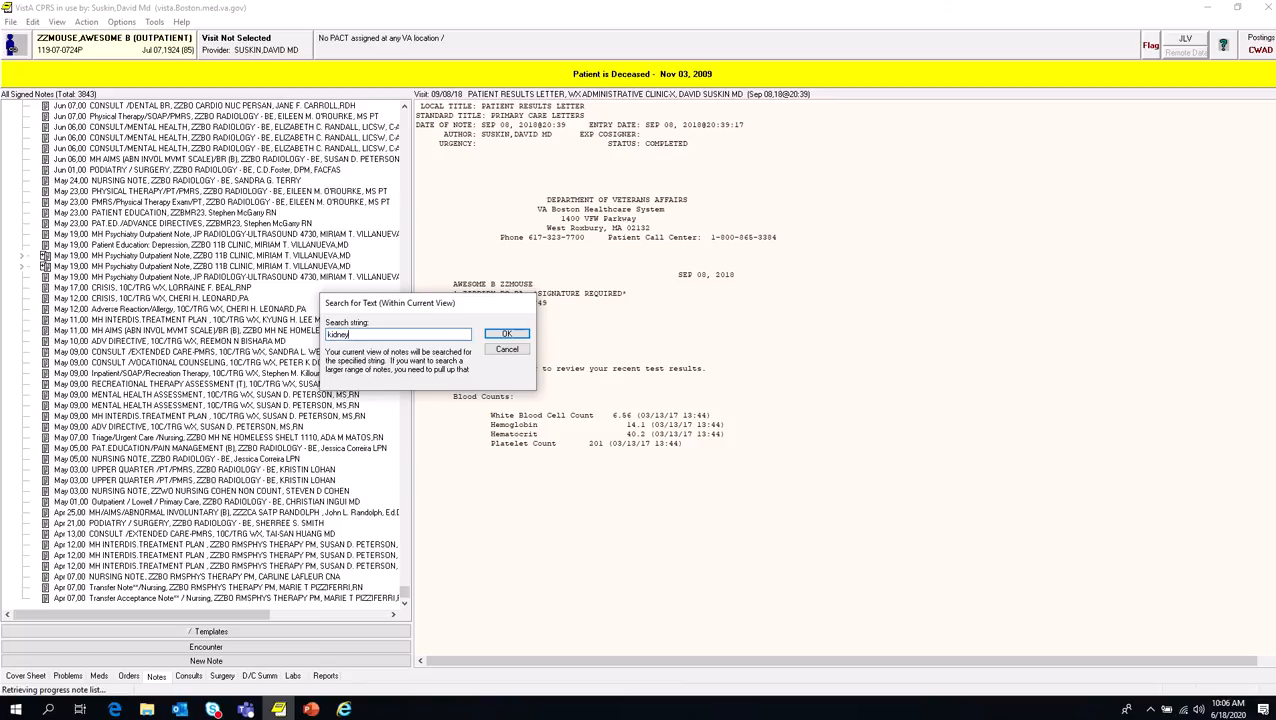
key("Return")
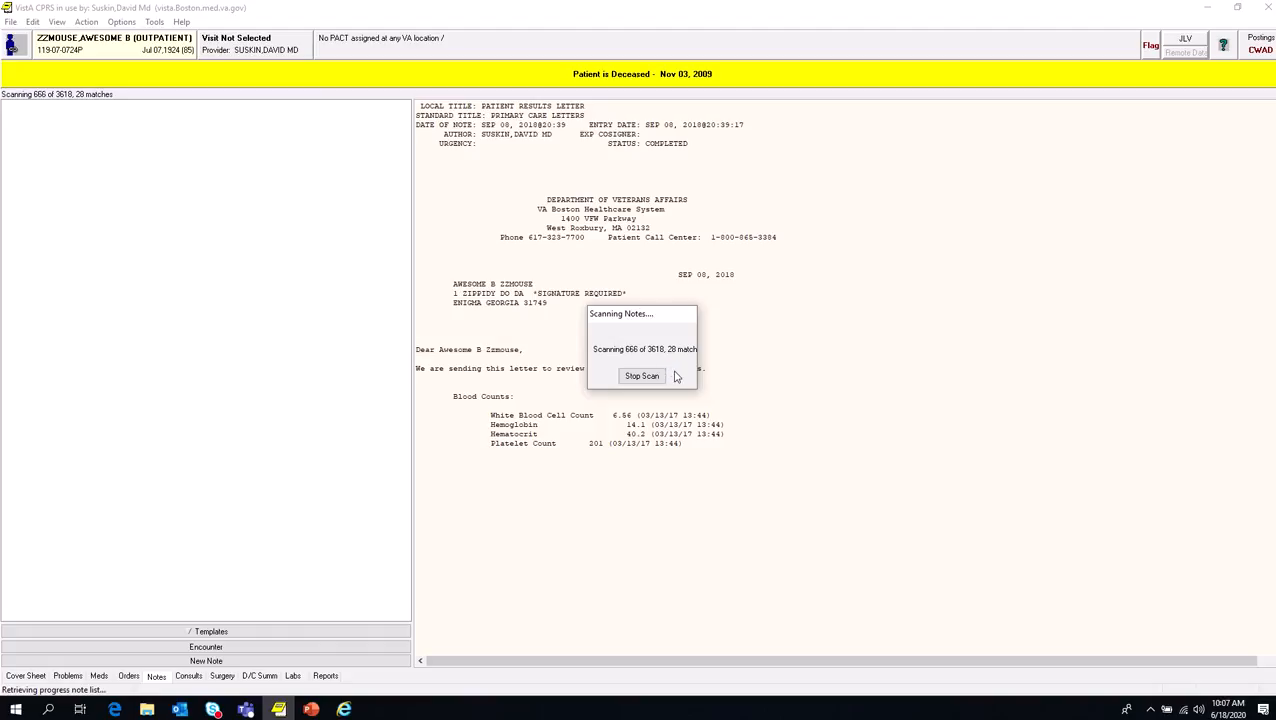
mouse_move(540, 6)
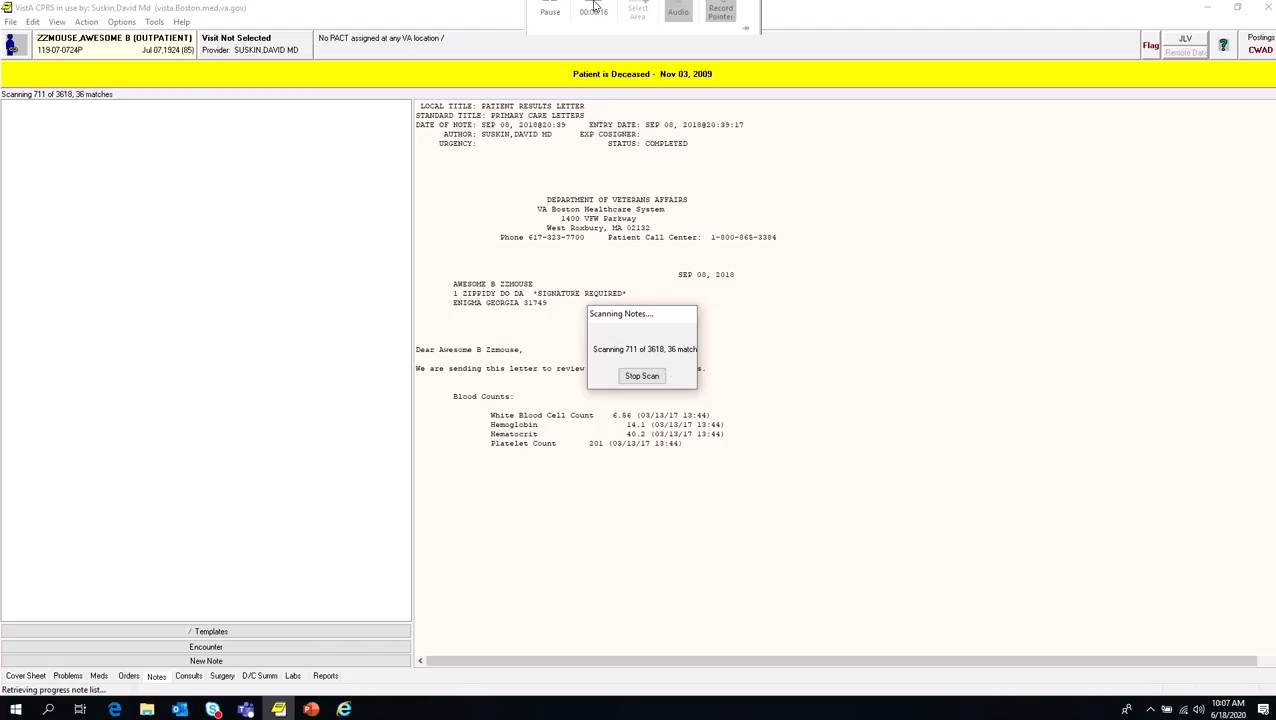